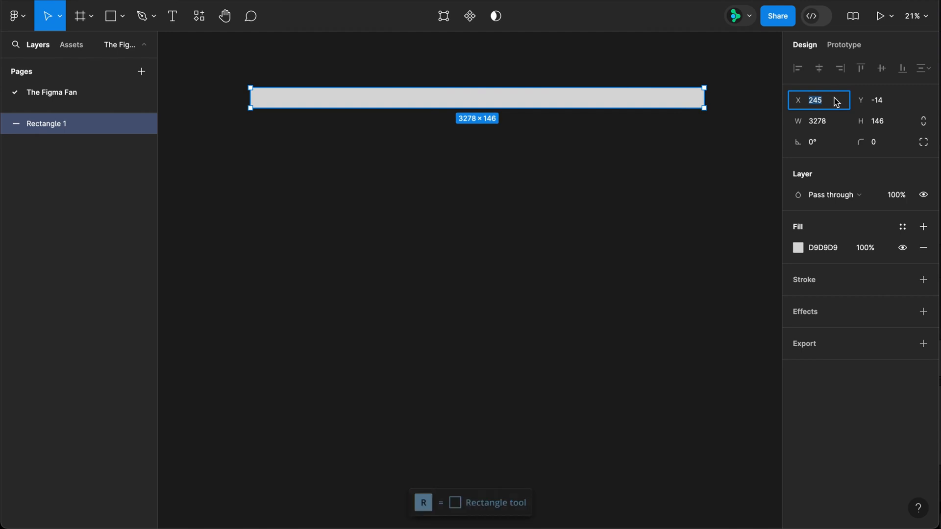
# - Position the rectangle at X 0, Y 0 and set its size to 2600 × 100
pyautogui.press('Tab')
pyautogui.write('0')
pyautogui.press('Tab')
pyautogui.write('2600')
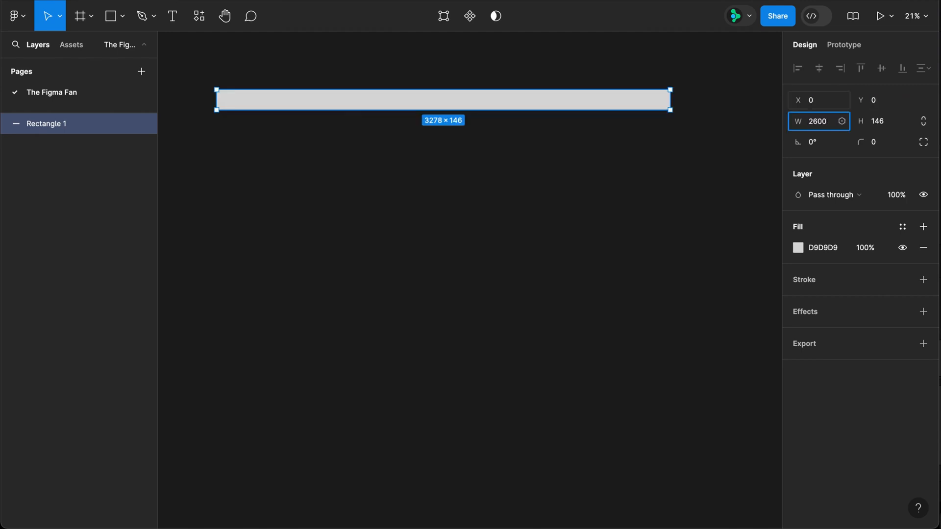
pyautogui.press('Tab')
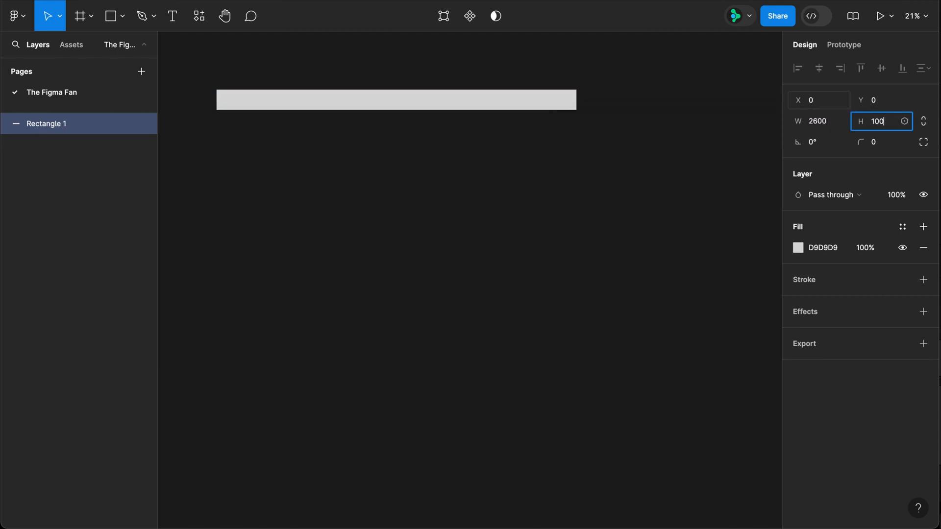
pyautogui.press('Return')
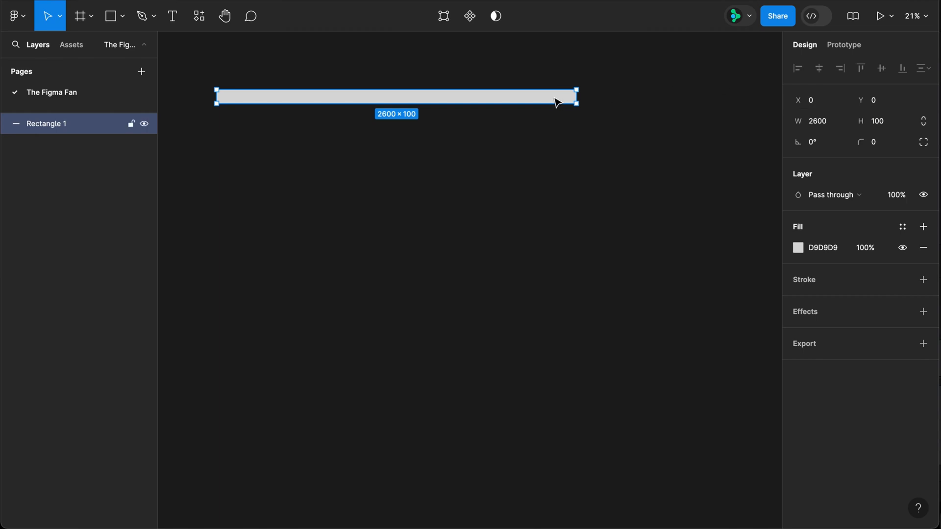
# - Duplicate the horizontal bar straight below the original and set the copy's width to 3550
pyautogui.moveTo(554, 98); pyautogui.dragTo(564, 188)
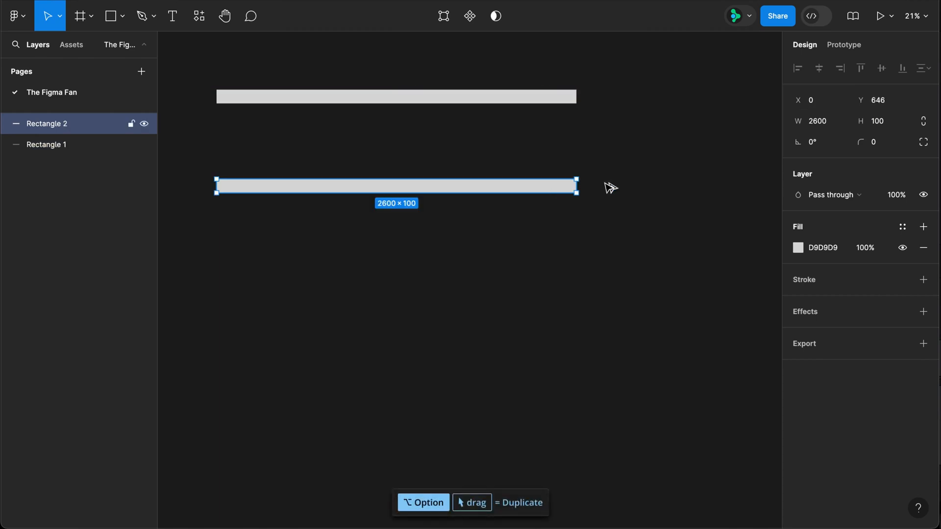
pyautogui.click(829, 124)
pyautogui.write('355')
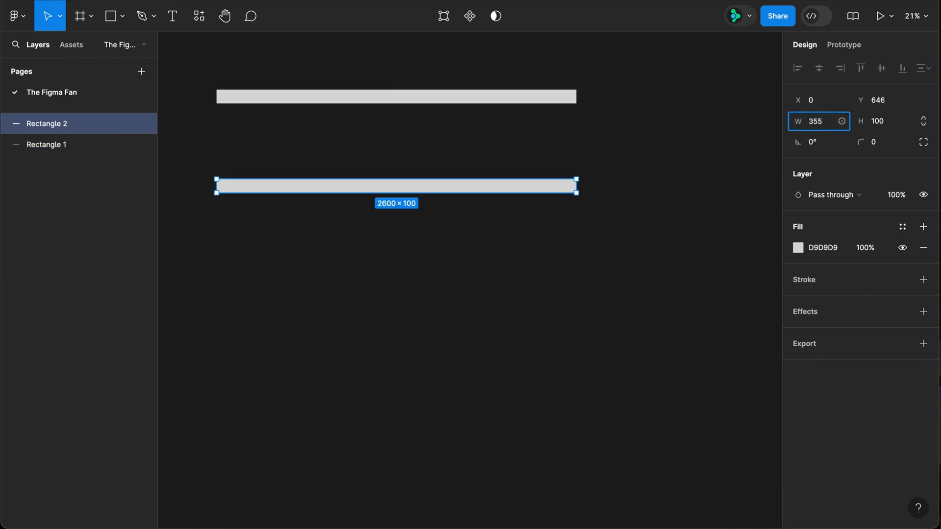
pyautogui.write('0')
pyautogui.press('Return')
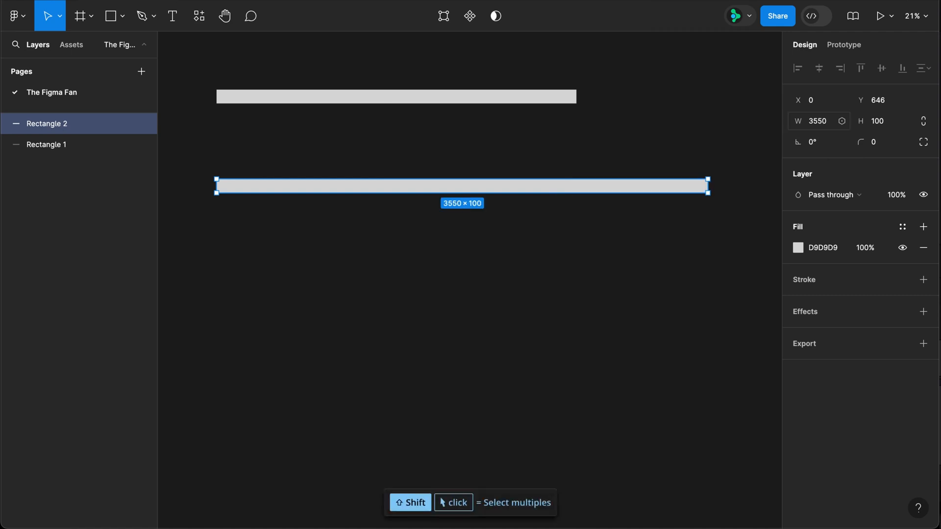
# - Select both horizontal bars and set the vertical spacing between them to 850
pyautogui.keyDown('shift'); pyautogui.click(550, 98); pyautogui.keyUp('shift')
pyautogui.click(834, 164)
pyautogui.write('850')
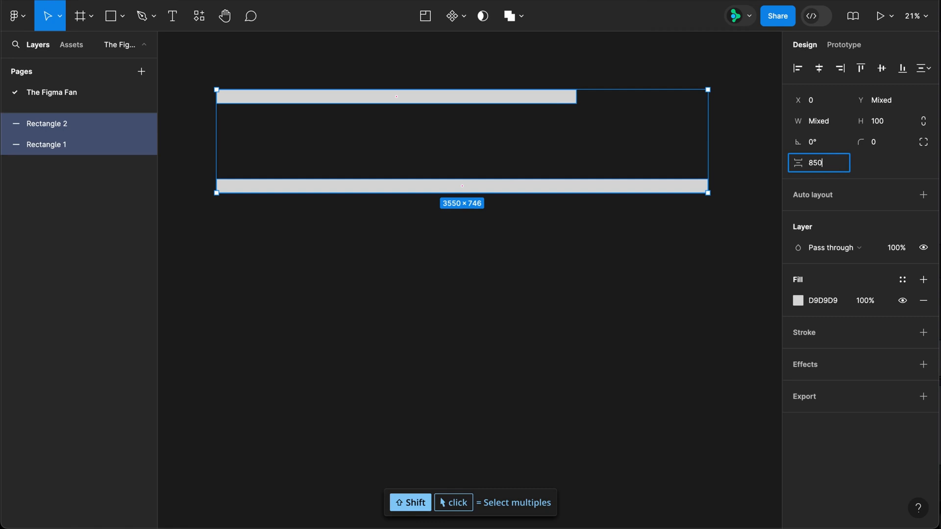
pyautogui.press('Return')
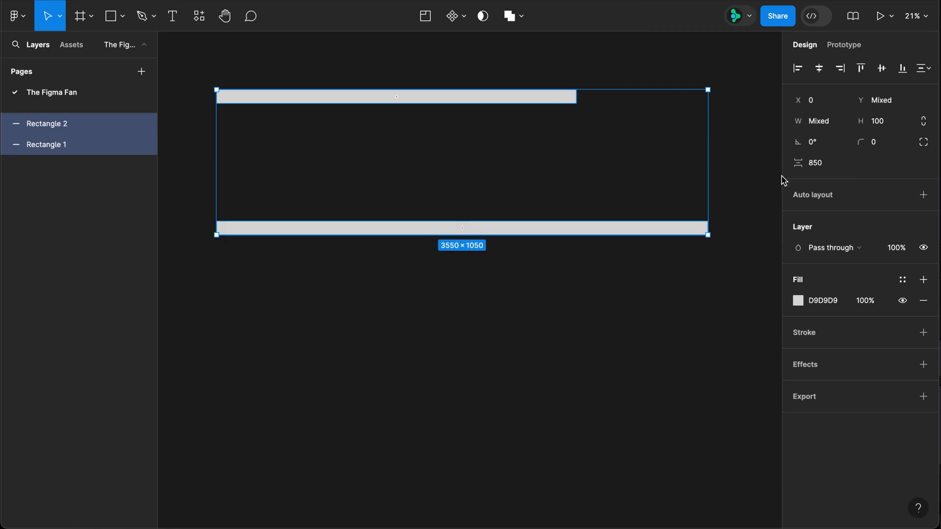
# - Draw a vertical rectangle below the bars and set its size to 100 × 850
pyautogui.press('r')
pyautogui.moveTo(430, 294); pyautogui.dragTo(445, 442)
pyautogui.click(820, 129)
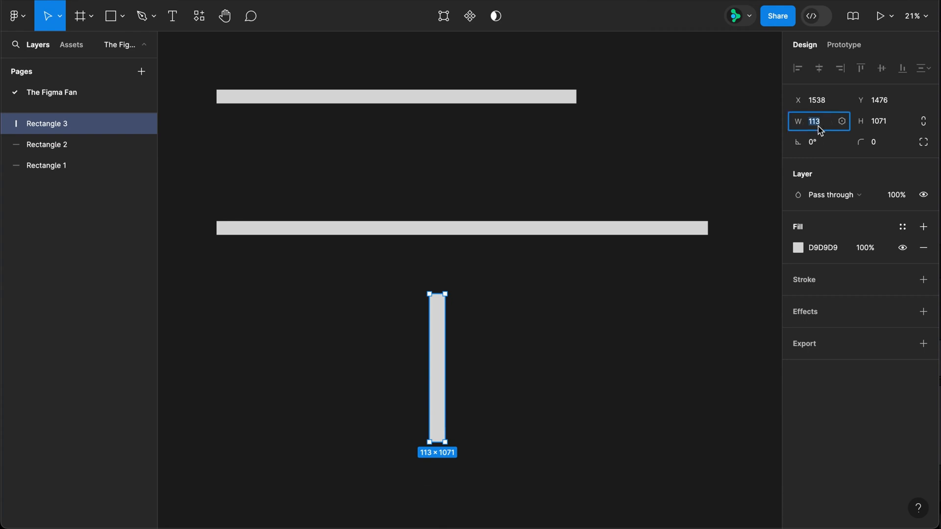
pyautogui.write('100')
pyautogui.press('Tab')
pyautogui.write('8')
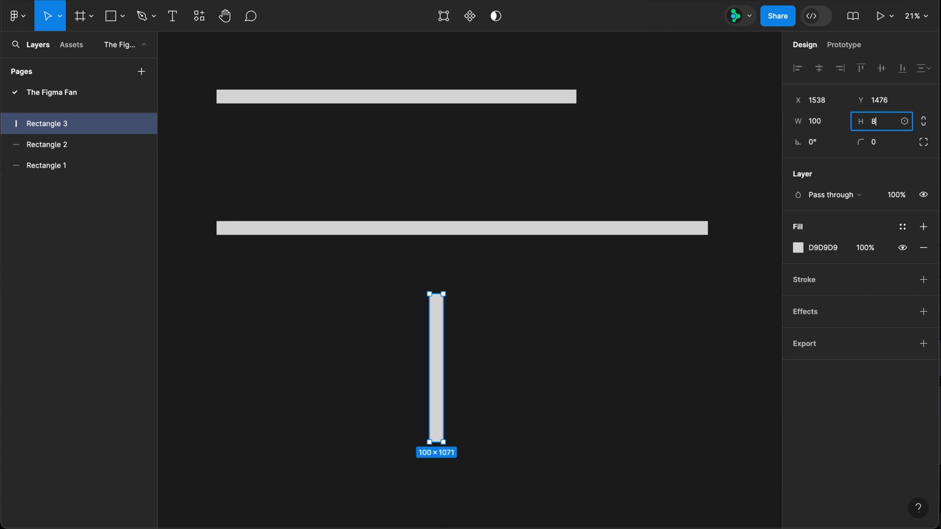
pyautogui.write('50')
pyautogui.press('Return')
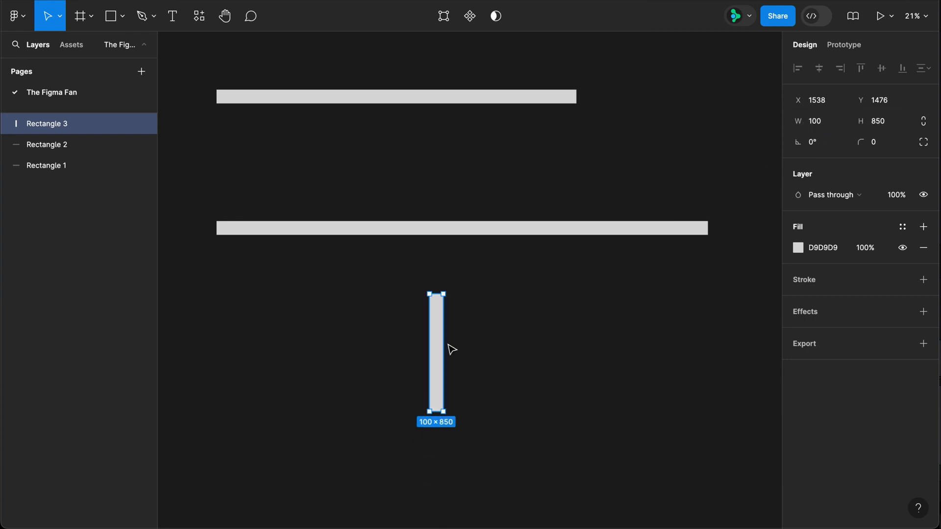
# - Move the vertical rectangle into the gap between the two horizontal bars and set its X position to 1400
pyautogui.click(441, 352)
pyautogui.moveTo(441, 353); pyautogui.dragTo(422, 160)
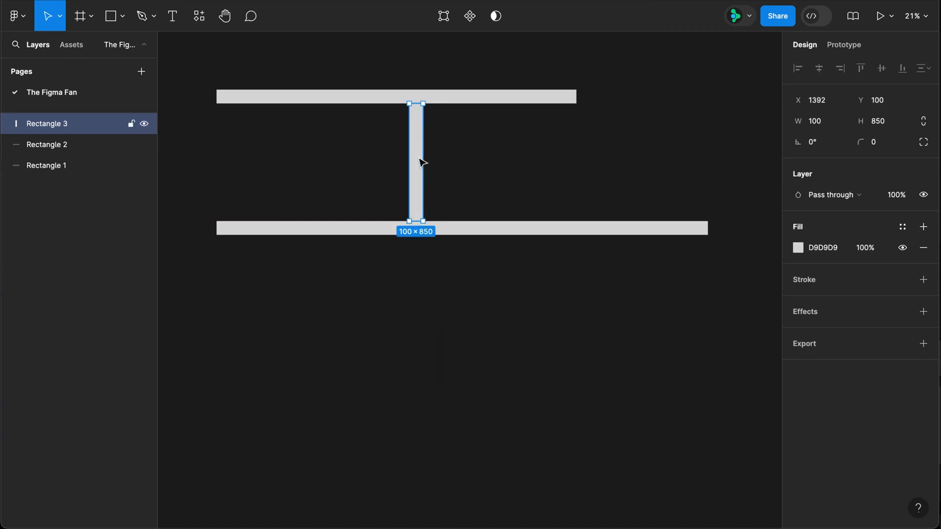
pyautogui.click(832, 101)
pyautogui.write('1')
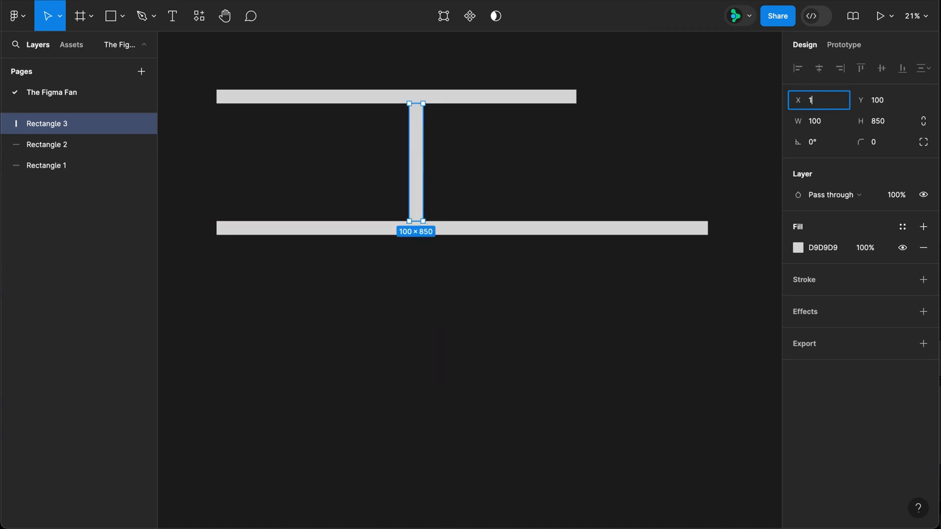
pyautogui.write('400')
pyautogui.press('Return')
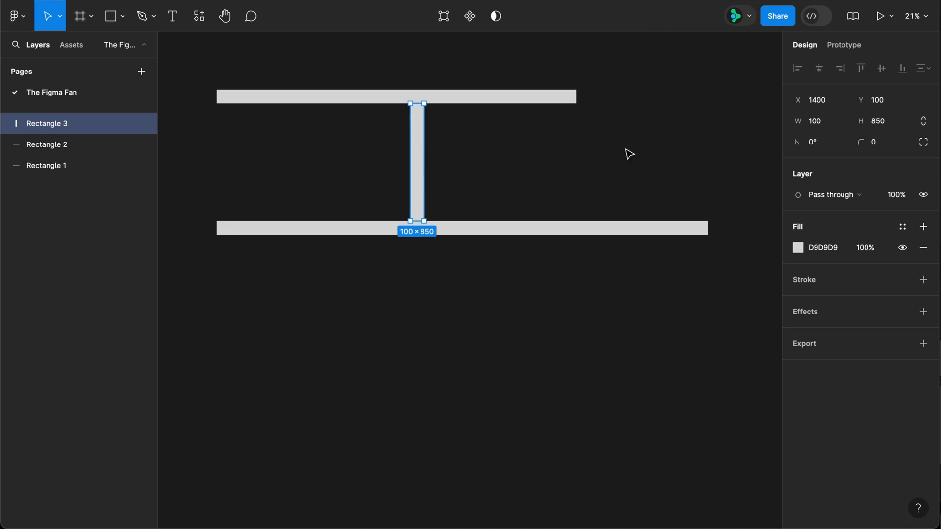
# - Duplicate the vertical post to the right, near the upper bar's end, and set the copy's height to 1345
pyautogui.moveTo(419, 172); pyautogui.dragTo(561, 161)
pyautogui.click(879, 122)
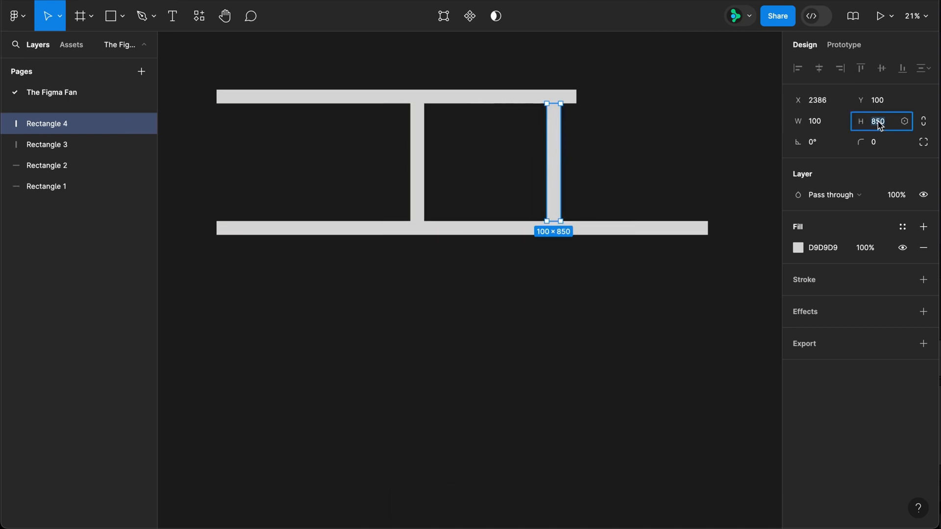
pyautogui.write('1345')
pyautogui.press('Return')
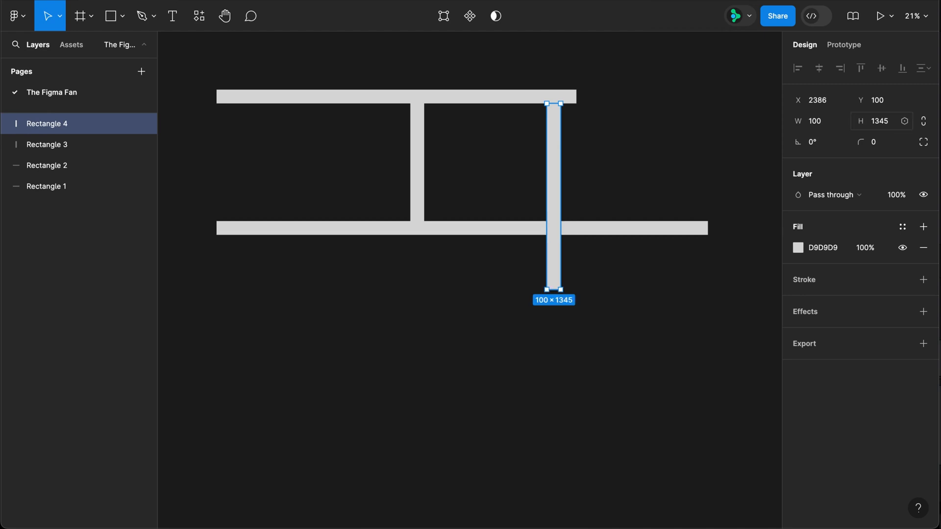
# - Rotate the 1345-high post by 45° and align its top with the upper horizontal bar
pyautogui.click(831, 143)
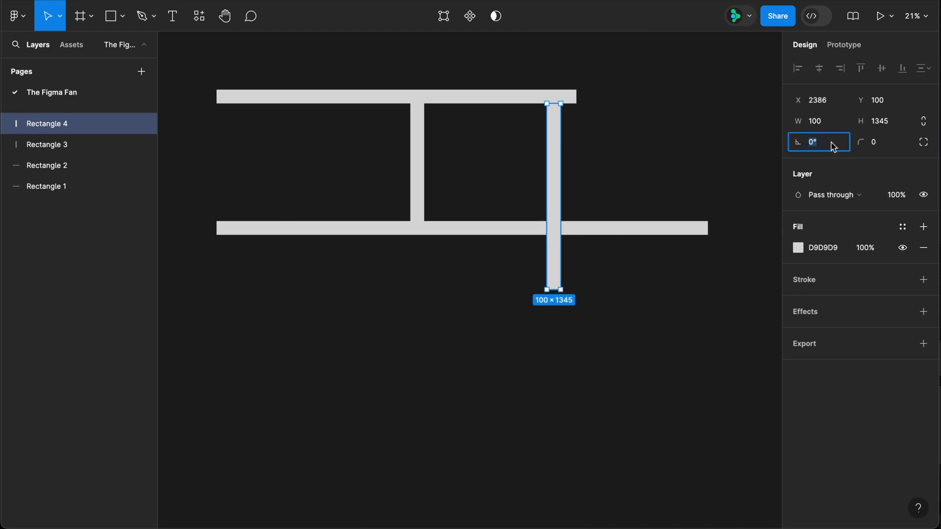
pyautogui.press('Return')
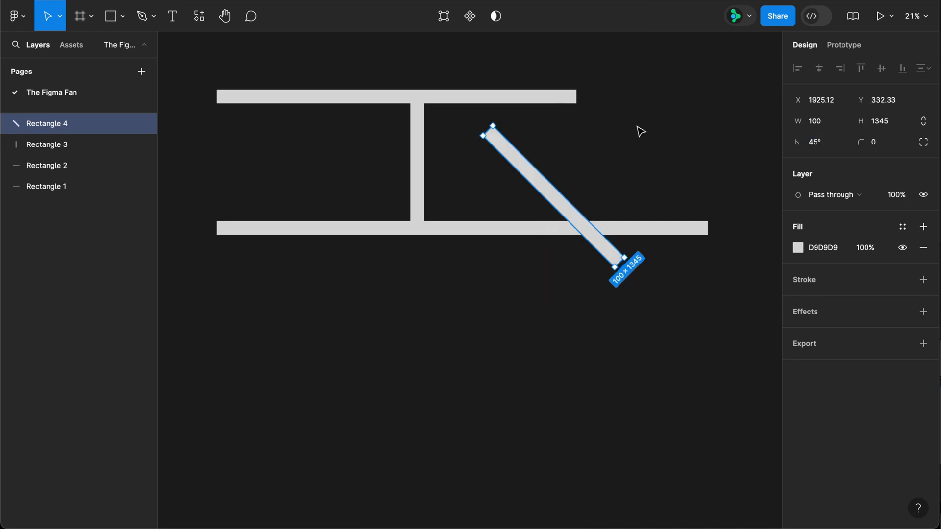
pyautogui.keyDown('shift'); pyautogui.click(568, 102); pyautogui.keyUp('shift')
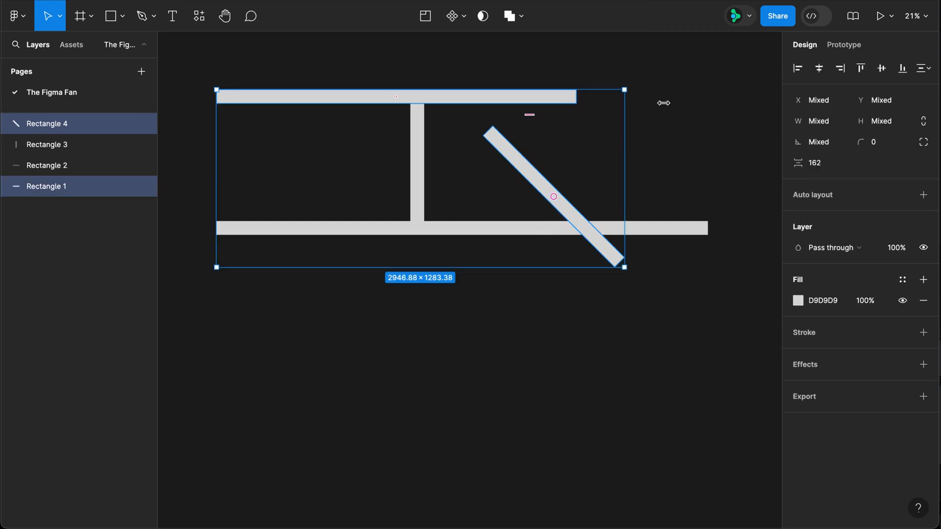
pyautogui.click(860, 69)
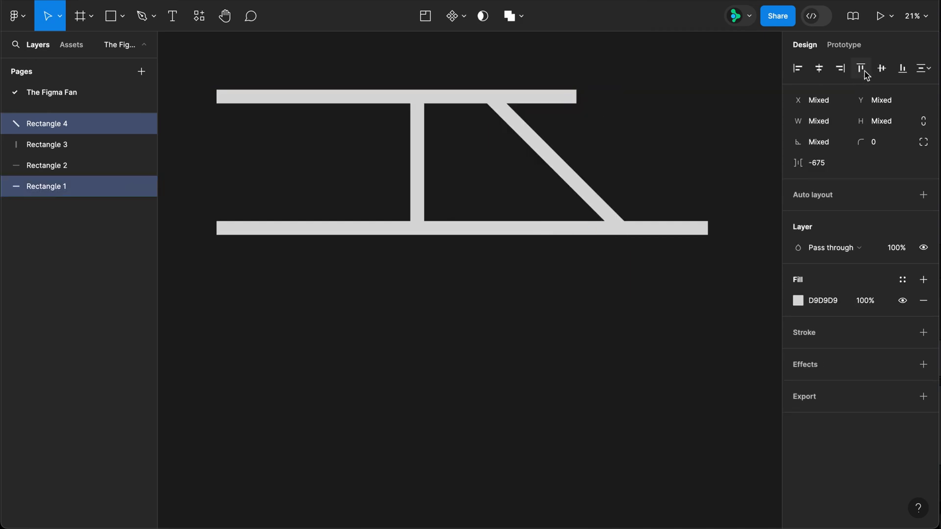
# - Set the diagonal bar's X position to 1950
pyautogui.click(558, 171)
pyautogui.click(828, 101)
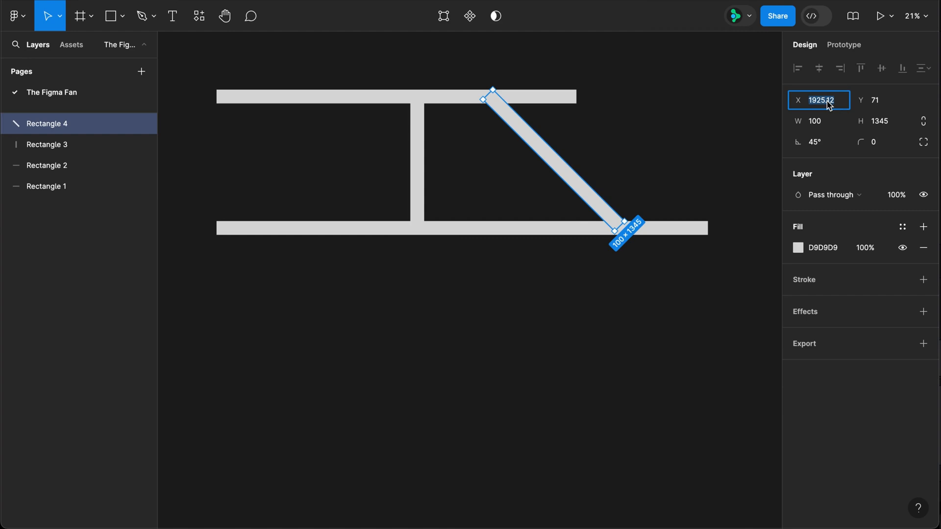
pyautogui.write('1950')
pyautogui.press('Return')
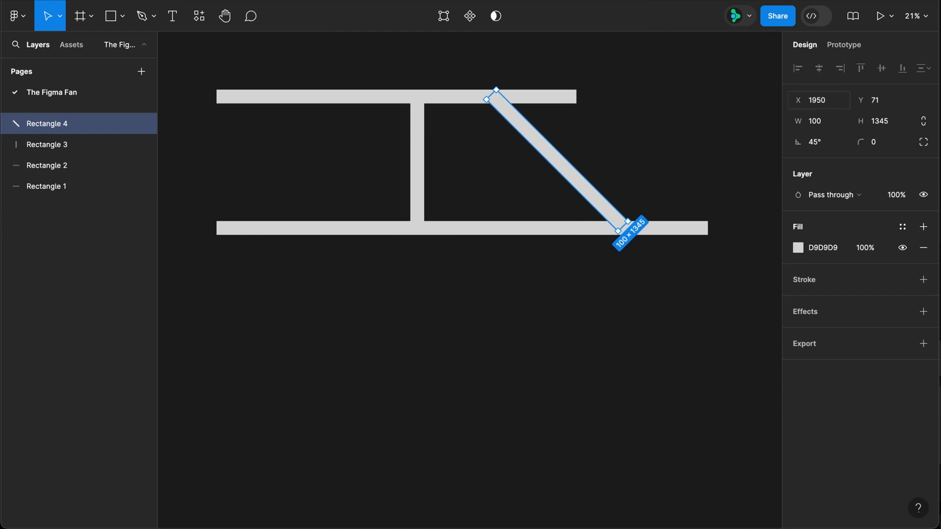
# - Duplicate the diagonal bar to the right at the same height and set the copy's X position to 2530
pyautogui.moveTo(567, 168); pyautogui.dragTo(641, 161)
pyautogui.click(819, 101)
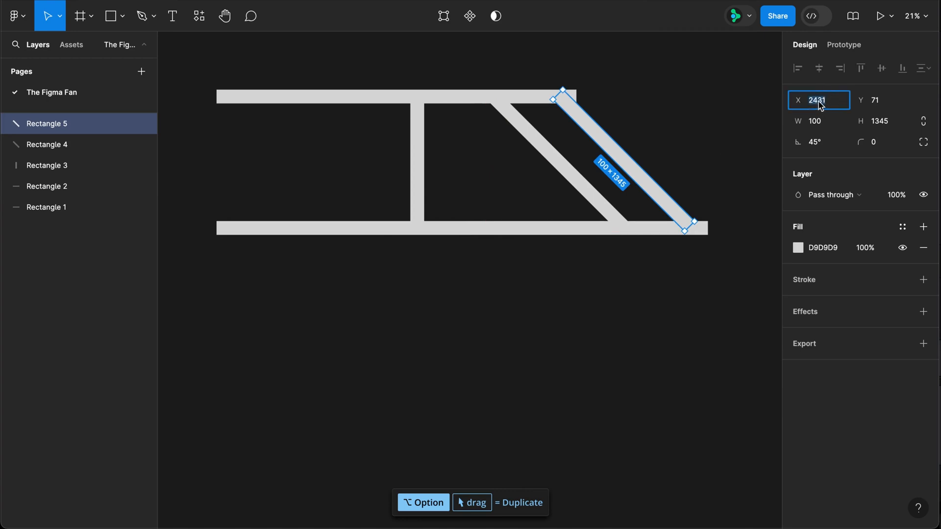
pyautogui.write('2530')
pyautogui.press('Return')
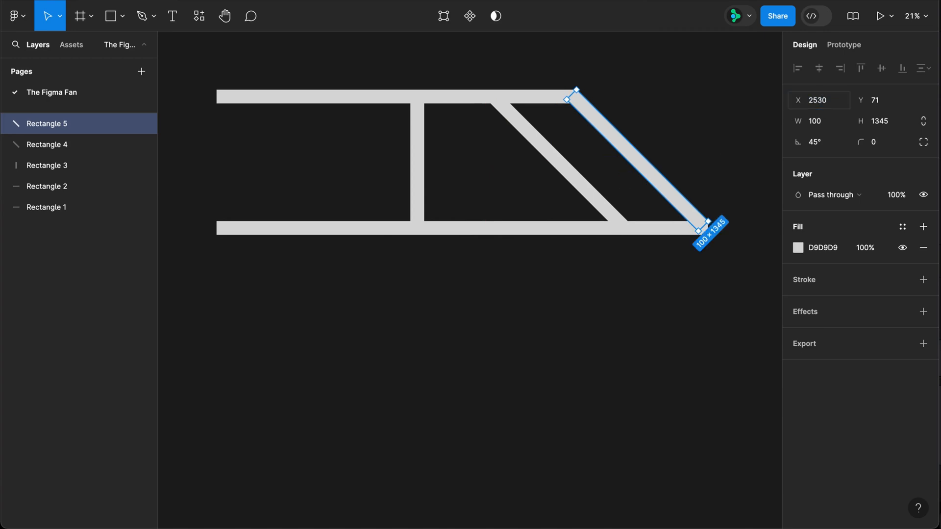
pyautogui.click(510, 376)
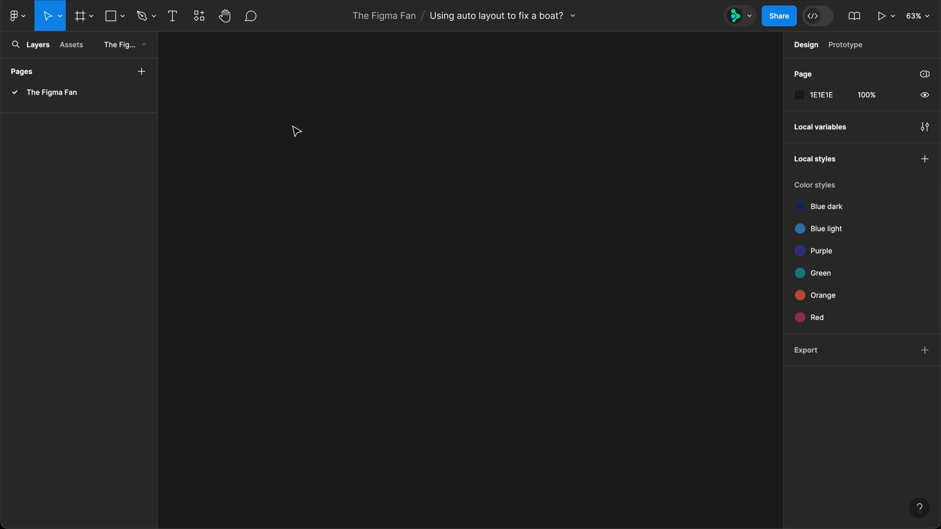
# - Draw a circle about 38 × 38 on the empty canvas and rename its layer "Bolt 1"
pyautogui.press('o')
pyautogui.moveTo(284, 117); pyautogui.dragTo(303, 135)
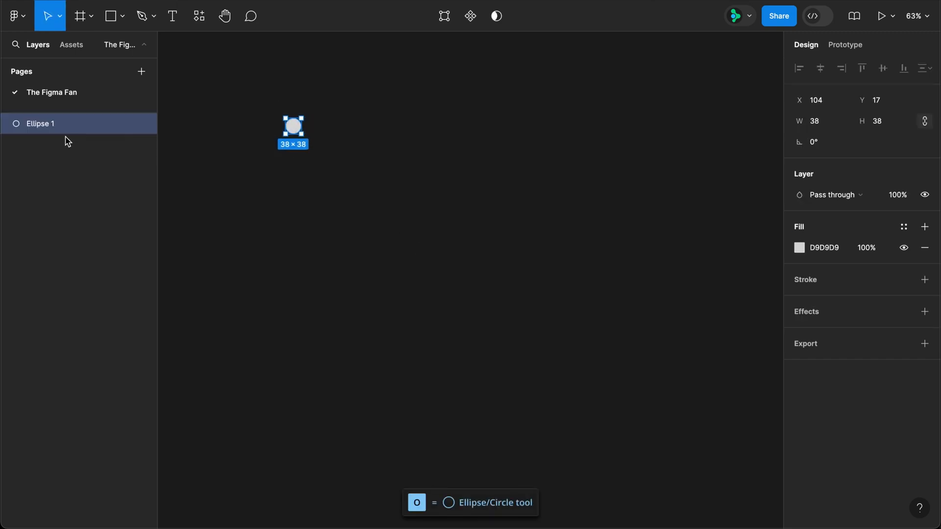
pyautogui.doubleClick(51, 124)
pyautogui.write('Bolt ')
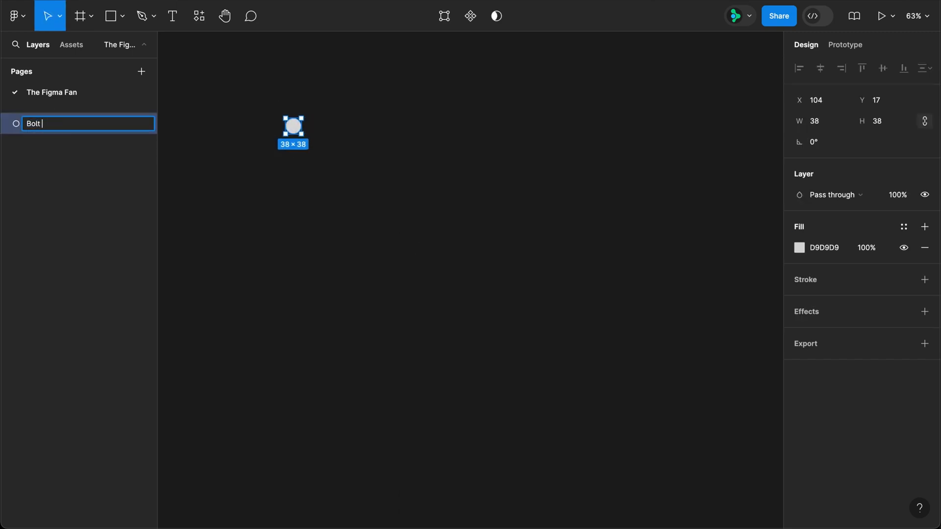
pyautogui.write('1')
pyautogui.press('Return')
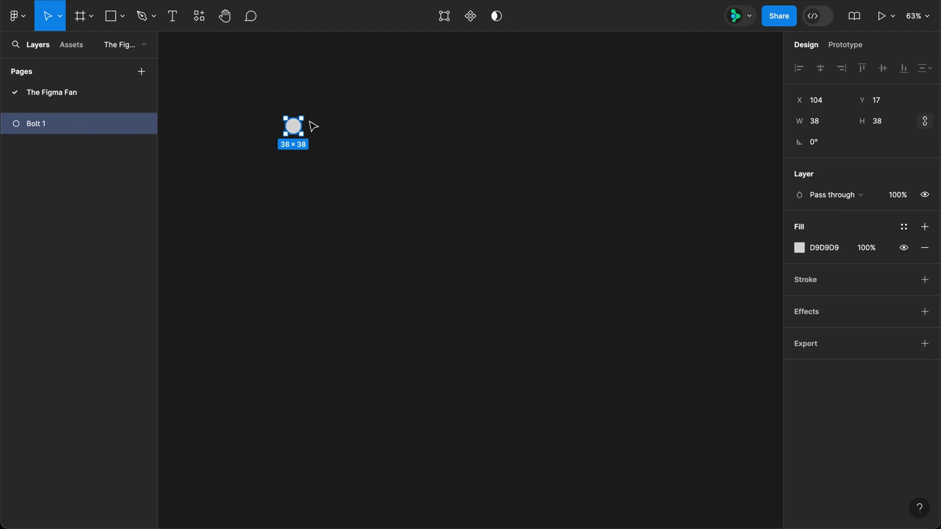
# - Resize Bolt 1 to 25 × 25 and duplicate it into a horizontal row of four with gaps of about 173
pyautogui.click(819, 121)
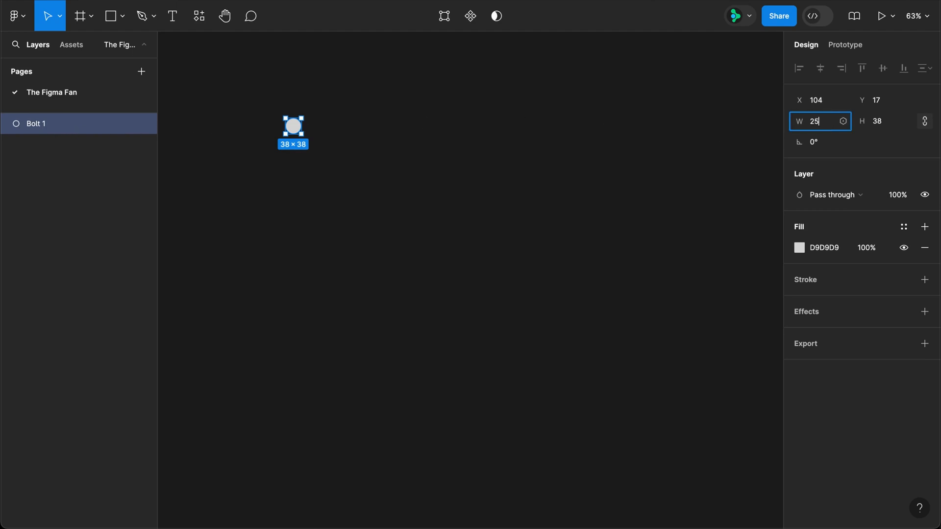
pyautogui.press('Return')
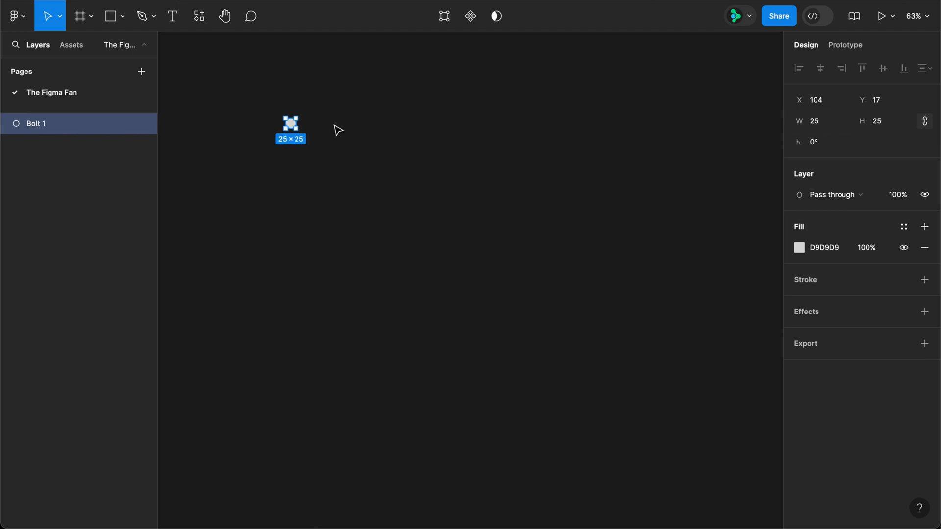
pyautogui.moveTo(292, 128); pyautogui.dragTo(372, 131)
pyautogui.press('super+d')
pyautogui.press('super+d')
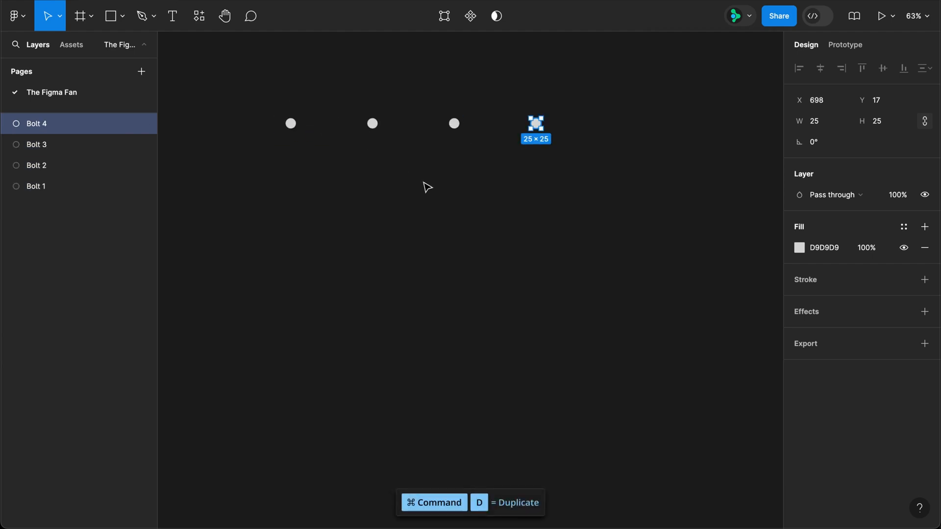
# - Wrap all four bolts in an auto layout frame and add a white FFFFFF fill to it
pyautogui.press('super+a')
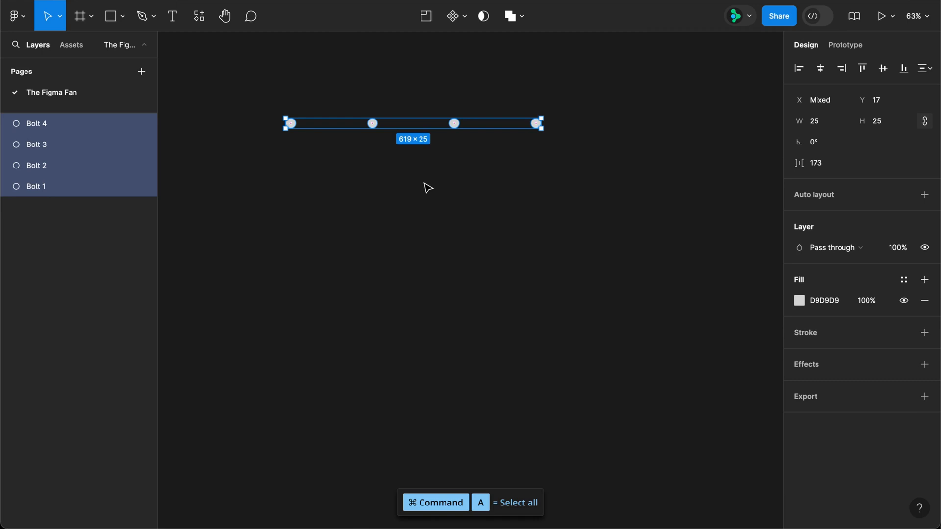
pyautogui.hotkey('shift', 'a')
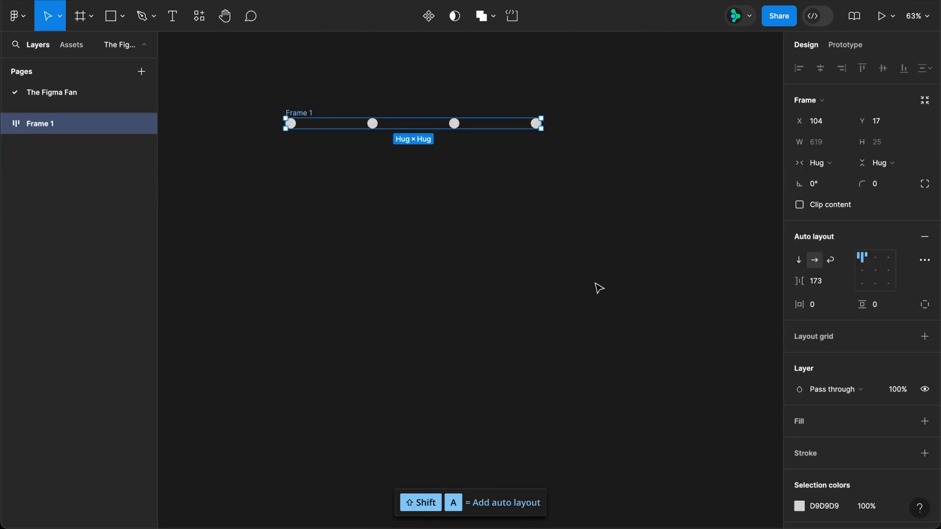
pyautogui.click(923, 421)
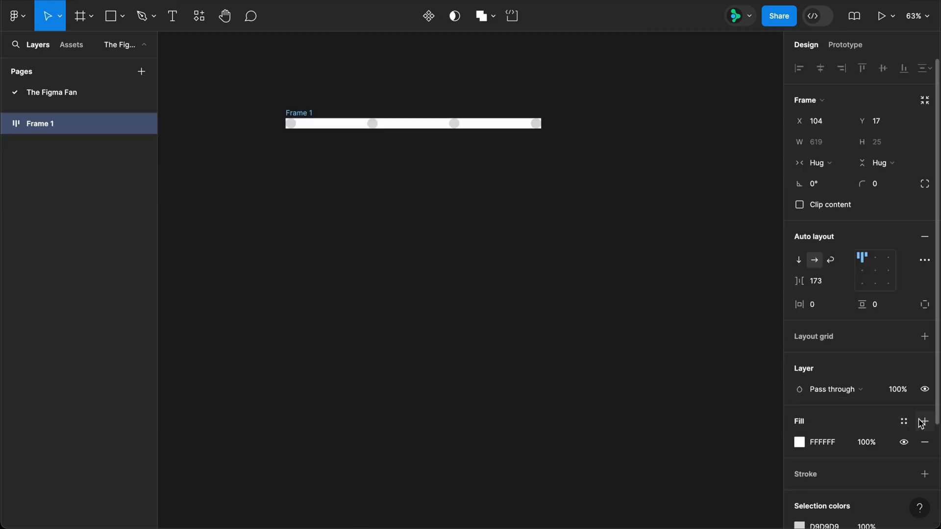
# - Set the bolt frame's height to 100 and round its top-left and top-right corners with a radius of 25
pyautogui.click(881, 149)
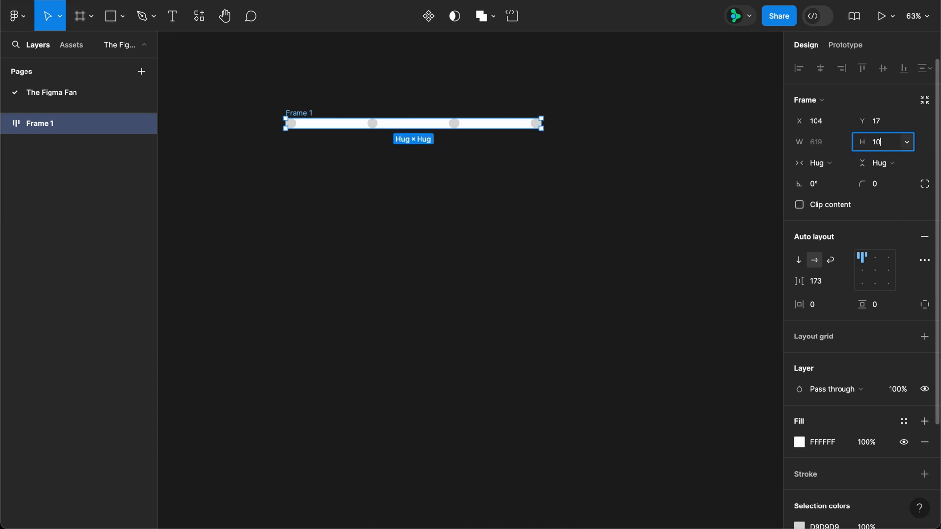
pyautogui.write('100')
pyautogui.press('Return')
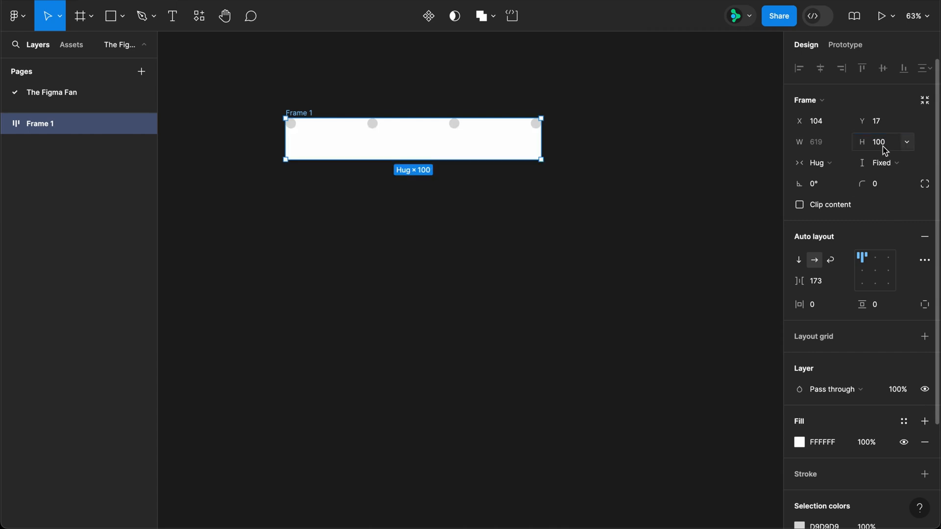
pyautogui.click(925, 184)
pyautogui.click(670, 218)
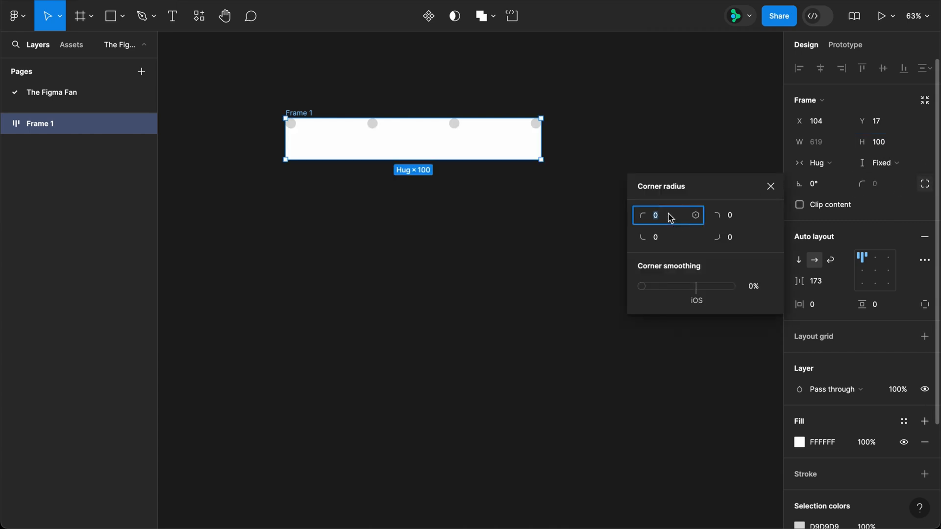
pyautogui.press('Tab')
pyautogui.write('2')
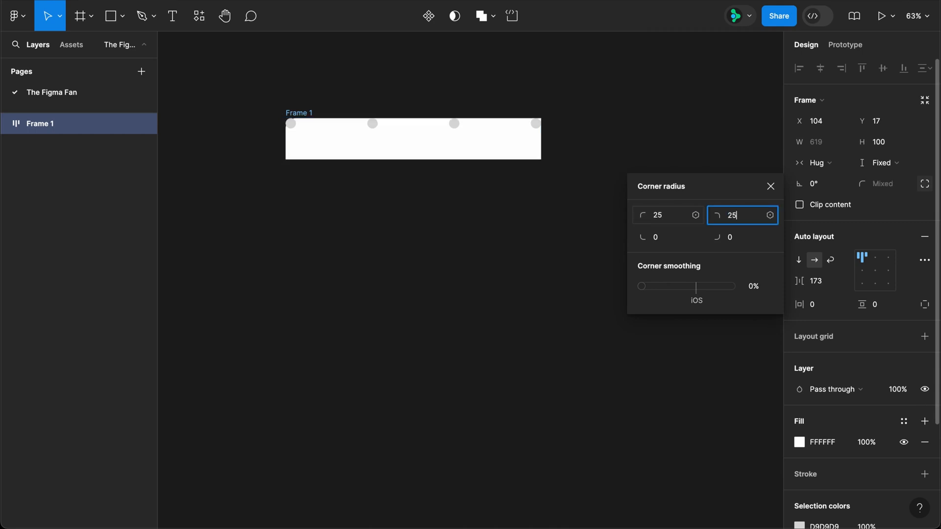
pyautogui.press('Return')
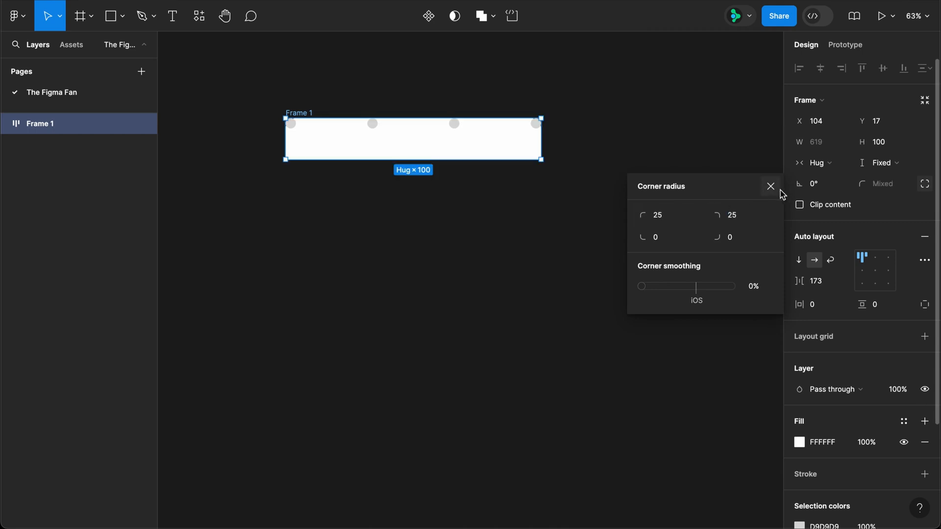
pyautogui.click(776, 191)
# - Set the frame's auto layout to Auto spacing between items, 50 horizontal padding and vertically centred alignment
pyautogui.click(825, 286)
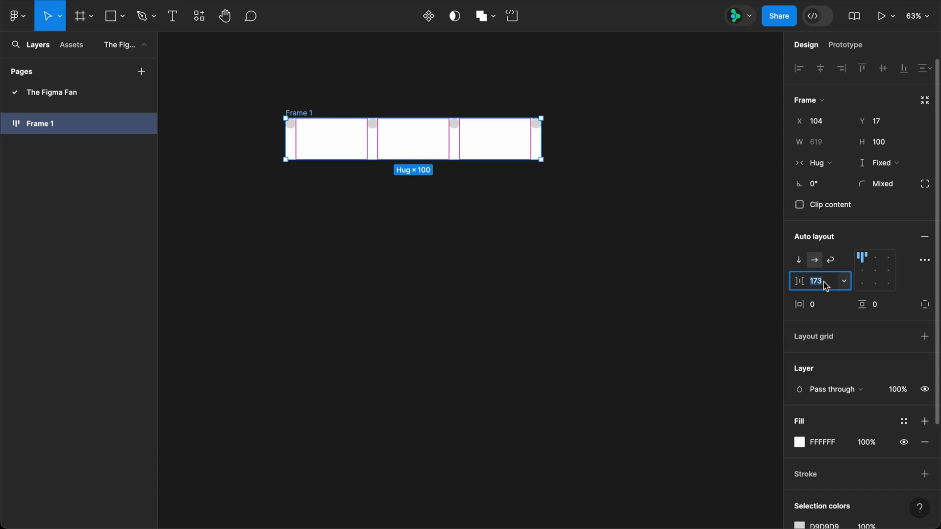
pyautogui.write('auto')
pyautogui.press('Return')
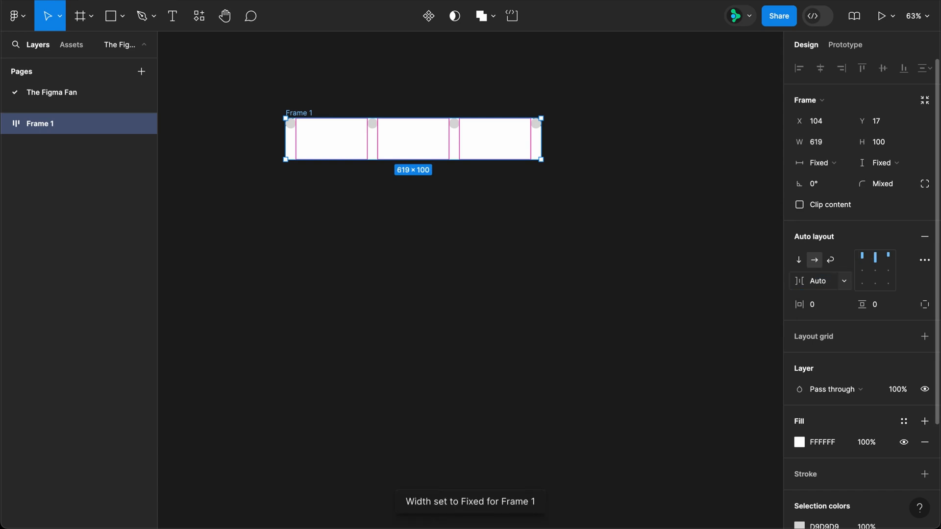
pyautogui.click(823, 305)
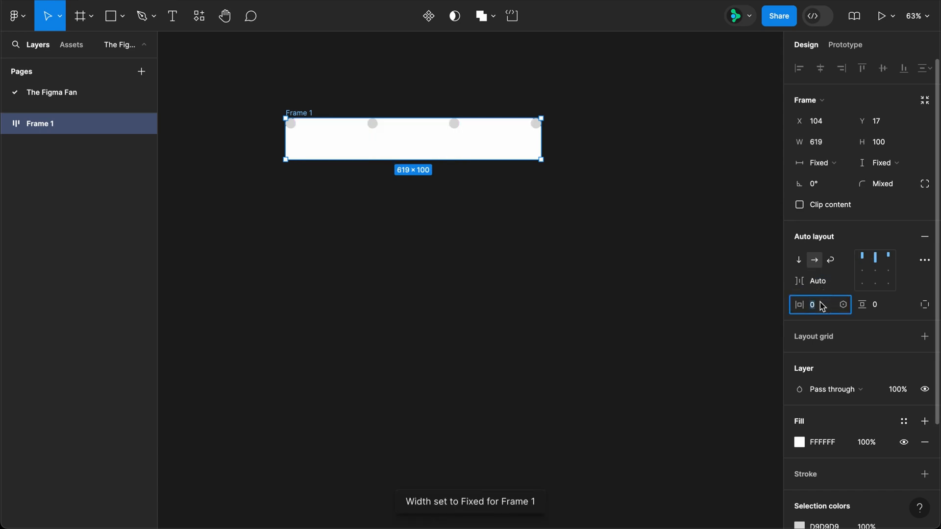
pyautogui.press('Return')
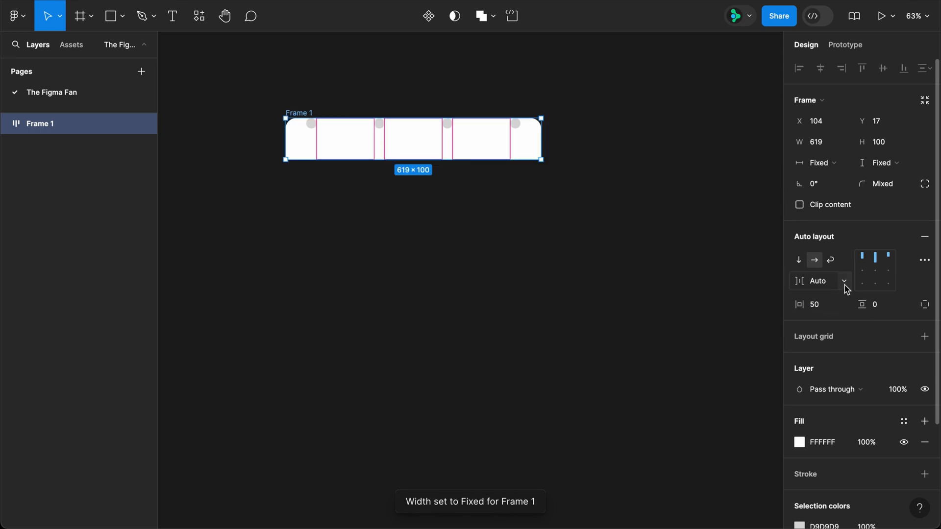
pyautogui.click(857, 275)
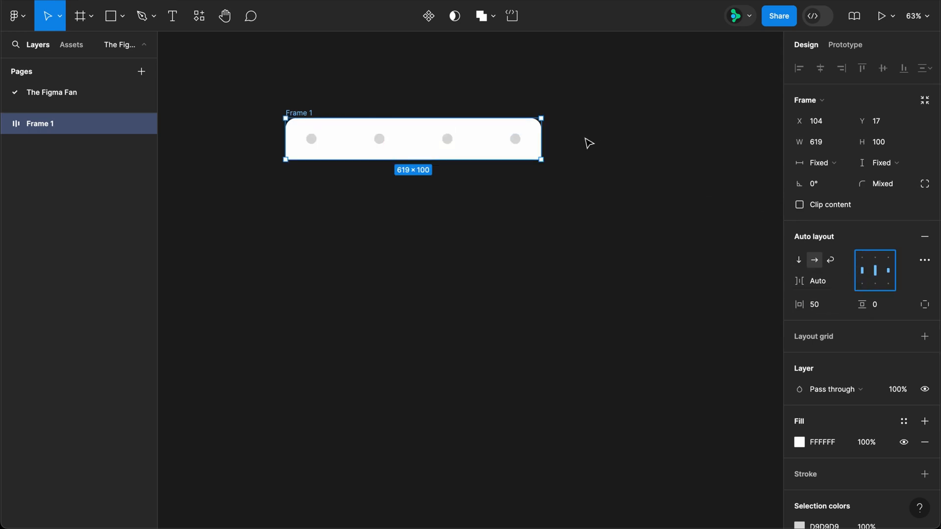
# - Fill all four bolts with black 000000 and rename their frame "Top"
pyautogui.moveTo(571, 135)
pyautogui.mouseDown()
pyautogui.moveTo(475, 152)
pyautogui.moveTo(310, 149)
pyautogui.mouseUp()
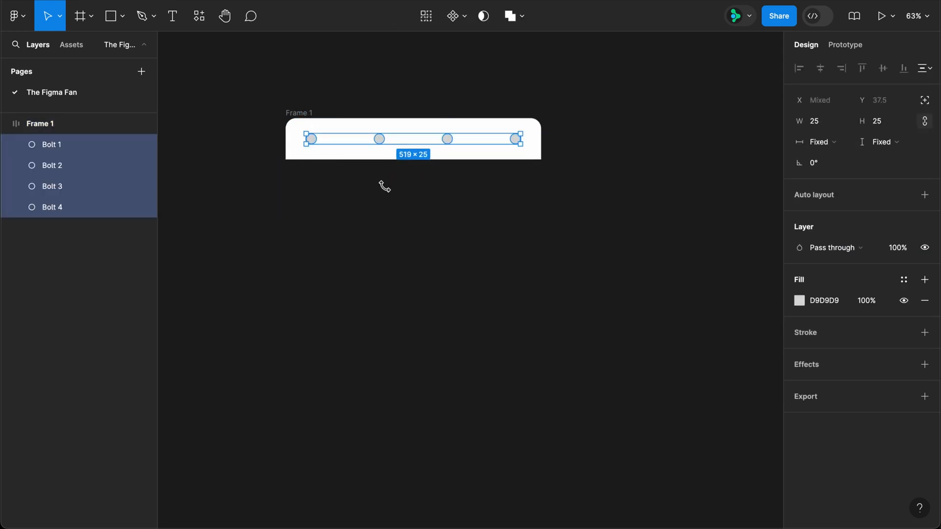
pyautogui.click(825, 300)
pyautogui.write('000')
pyautogui.press('Return')
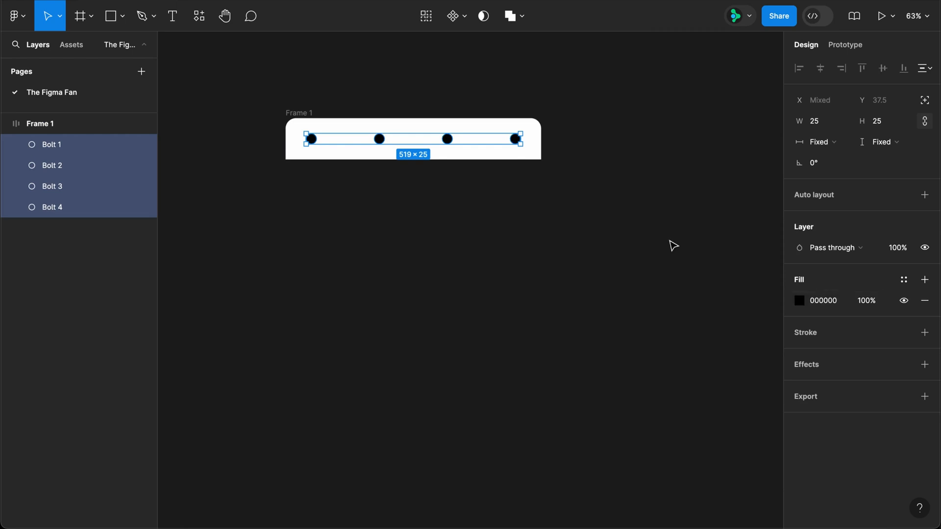
pyautogui.doubleClick(295, 112)
pyautogui.write('Top')
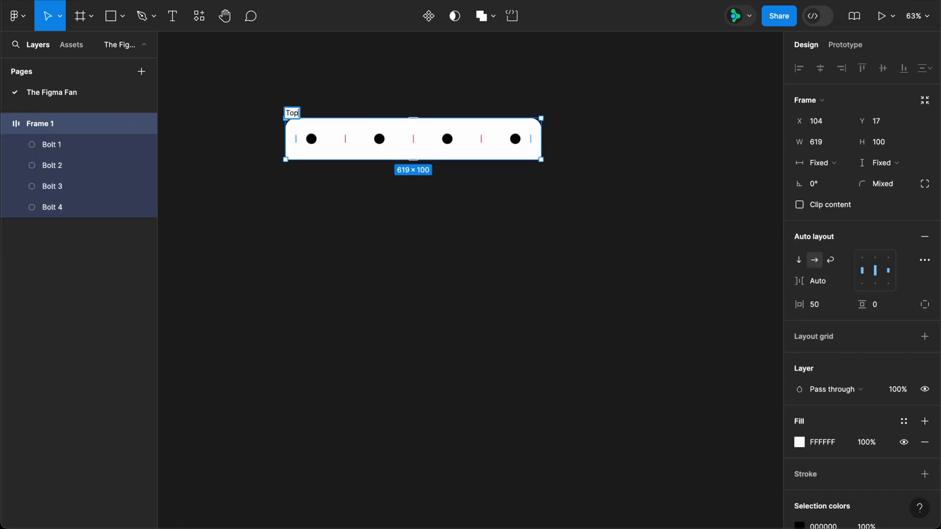
pyautogui.press('Return')
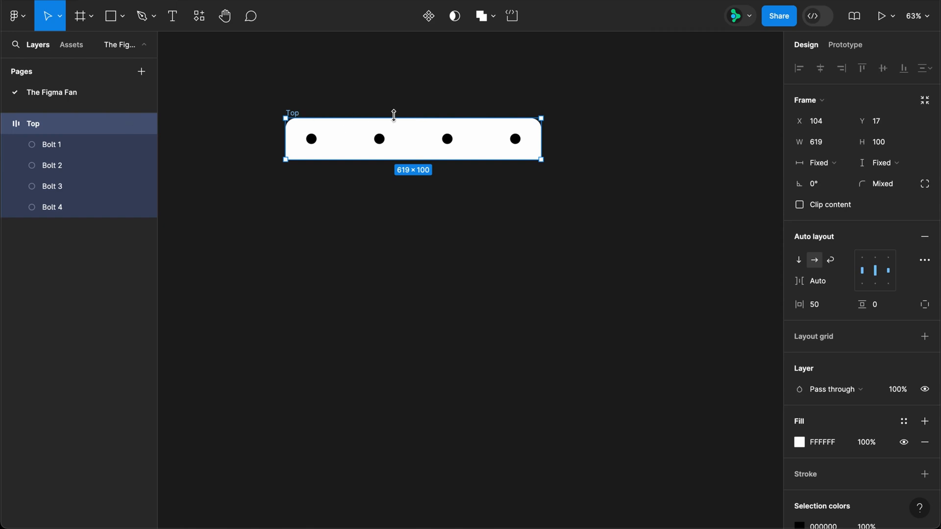
# - Widen the Top frame to about 688 and duplicate it directly below at about Y 210, naming the copy "Middle"
pyautogui.moveTo(541, 146); pyautogui.dragTo(525, 231)
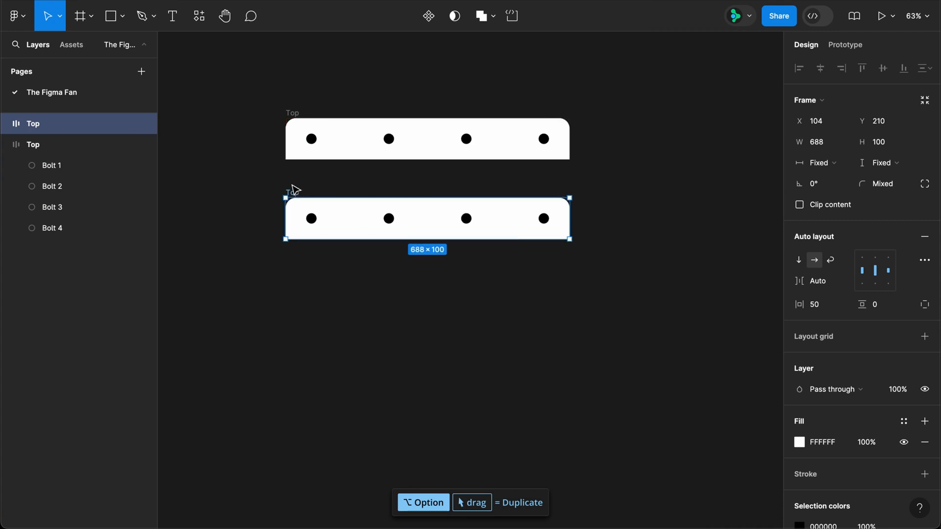
pyautogui.write('Middle')
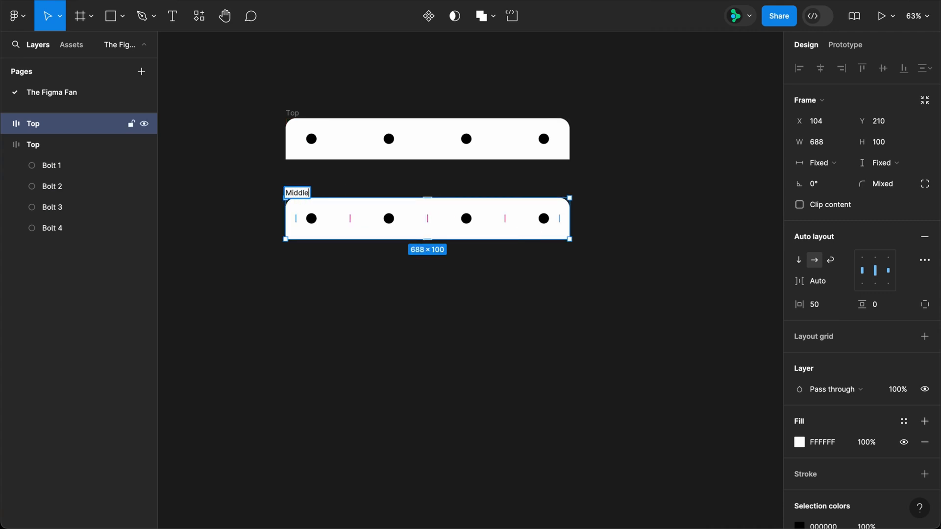
pyautogui.press('Return')
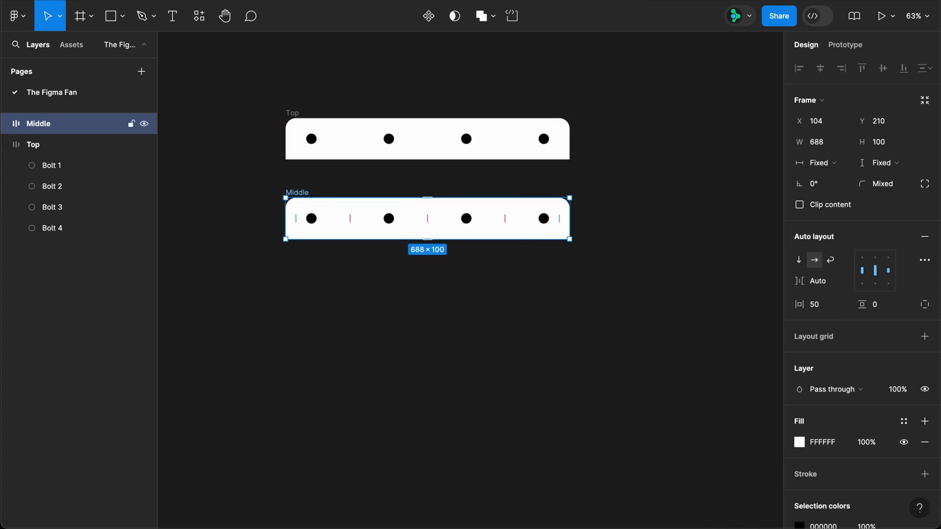
# - Delete all bolts except Bolt 1 from the Middle frame and resize the frame to 100 × 500
pyautogui.moveTo(380, 180); pyautogui.dragTo(571, 260)
pyautogui.press('Delete')
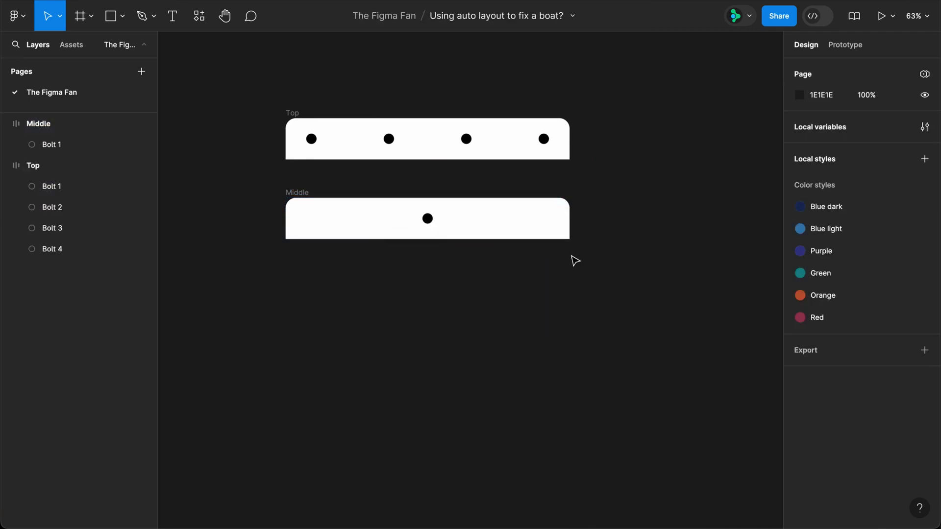
pyautogui.click(290, 193)
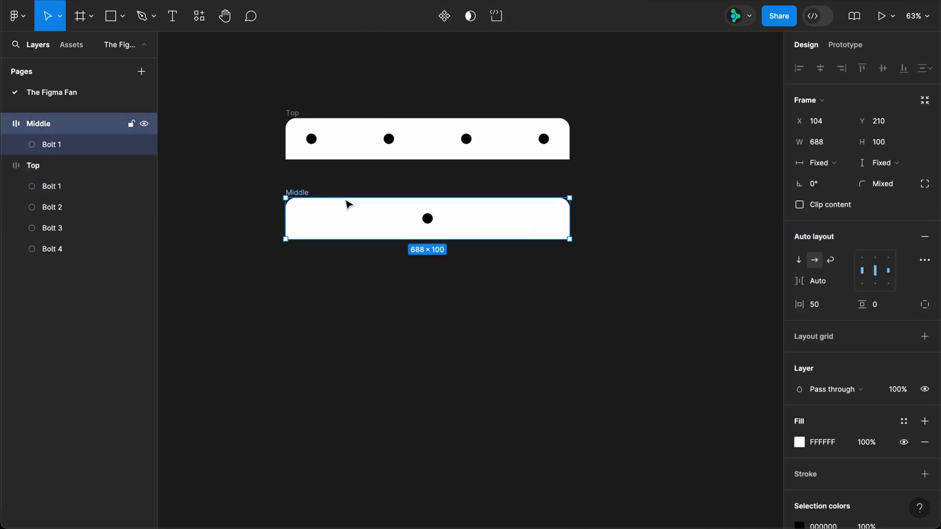
pyautogui.click(813, 146)
pyautogui.write('100')
pyautogui.press('Tab')
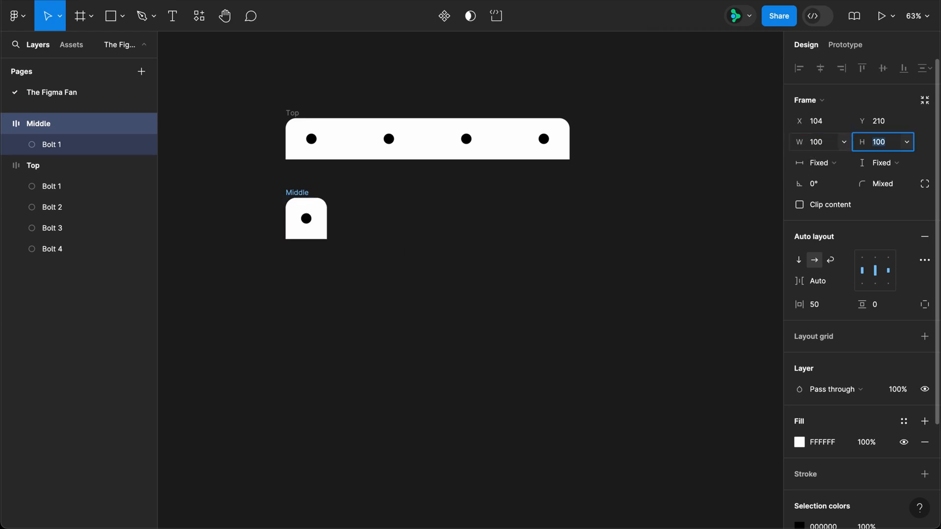
pyautogui.write('5')
pyautogui.press('Return')
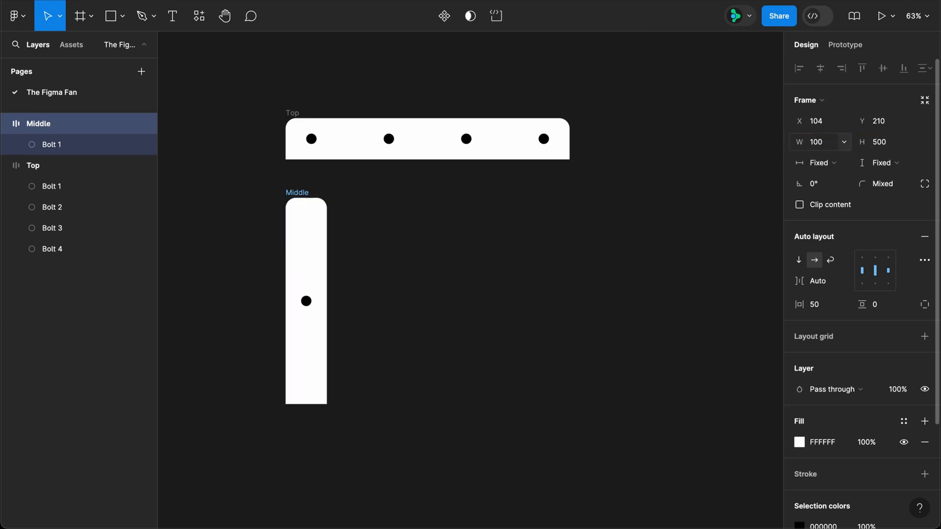
# - Set the Middle frame's corner radius, item spacing and horizontal padding all to 0
pyautogui.click(875, 183)
pyautogui.write('0')
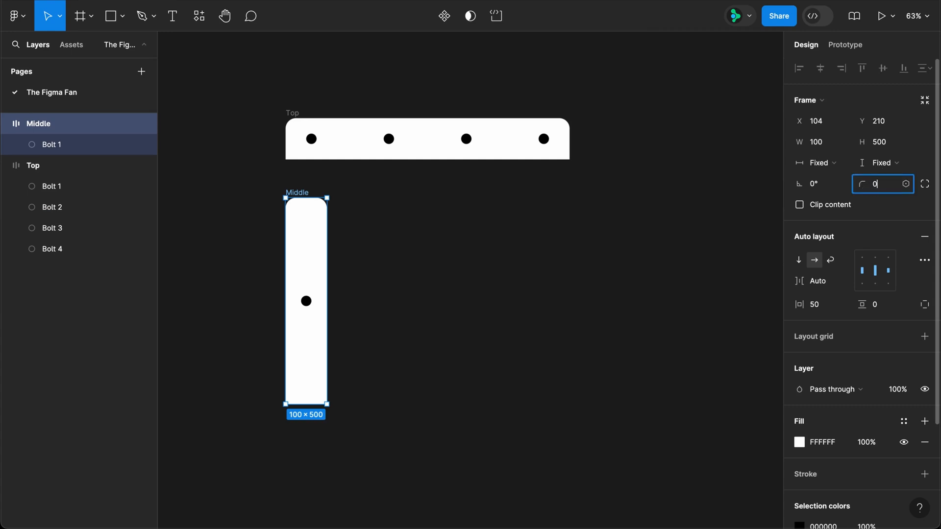
pyautogui.click(823, 282)
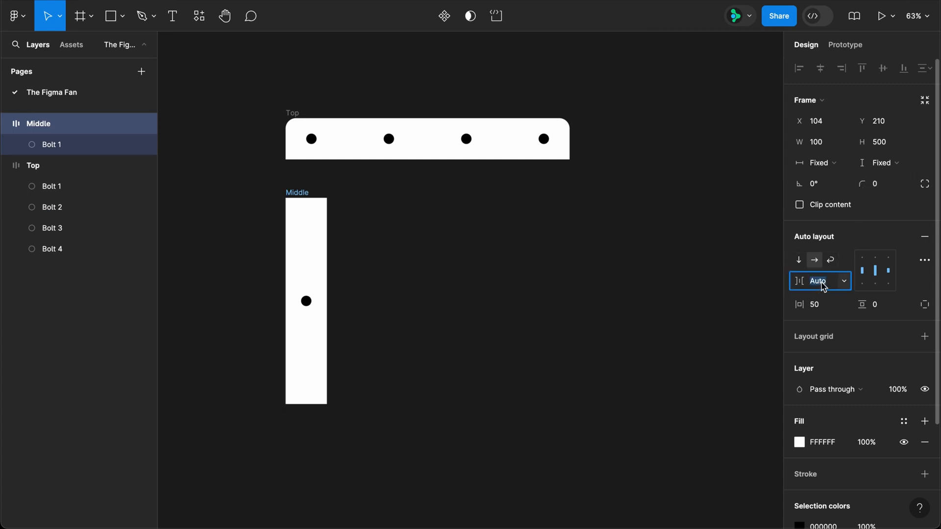
pyautogui.write('0')
pyautogui.click(820, 309)
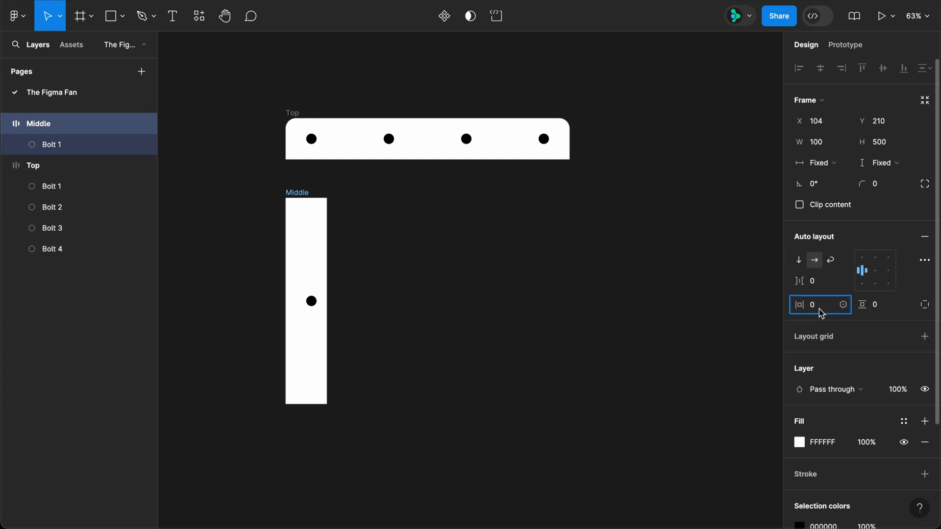
pyautogui.write('0')
pyautogui.press('Return')
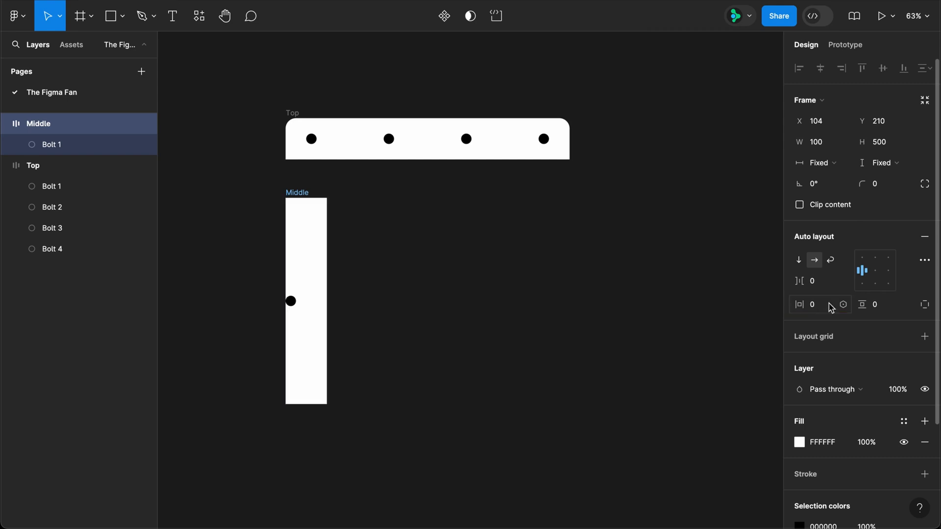
# - Align the Middle frame's bolt to the top centre and set only the top padding to 400
pyautogui.click(876, 258)
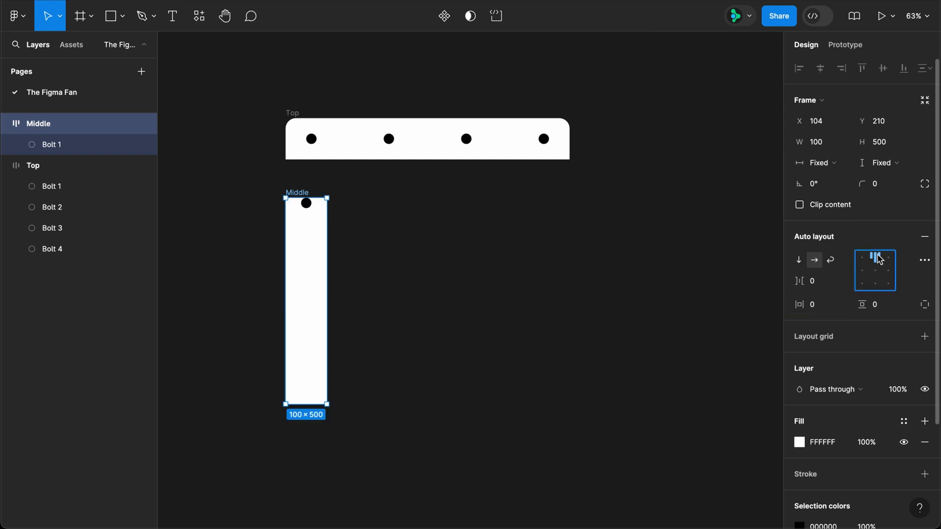
pyautogui.click(923, 308)
pyautogui.click(879, 307)
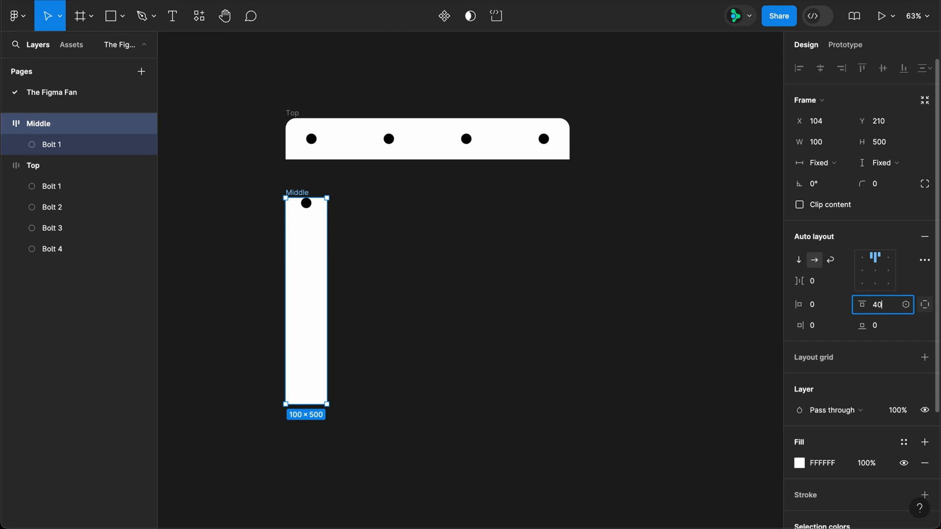
pyautogui.write('400')
pyautogui.press('Return')
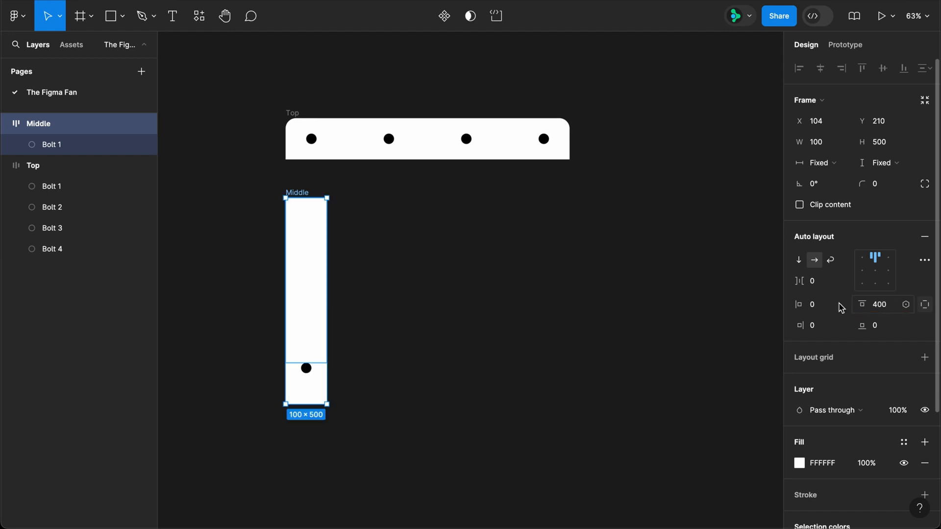
# - Move the Middle frame right beneath Top and flank it with two matching rectangles of about 97 × 500
pyautogui.moveTo(314, 190)
pyautogui.mouseDown()
pyautogui.moveTo(447, 194)
pyautogui.moveTo(488, 403)
pyautogui.mouseUp()
pyautogui.press('r')
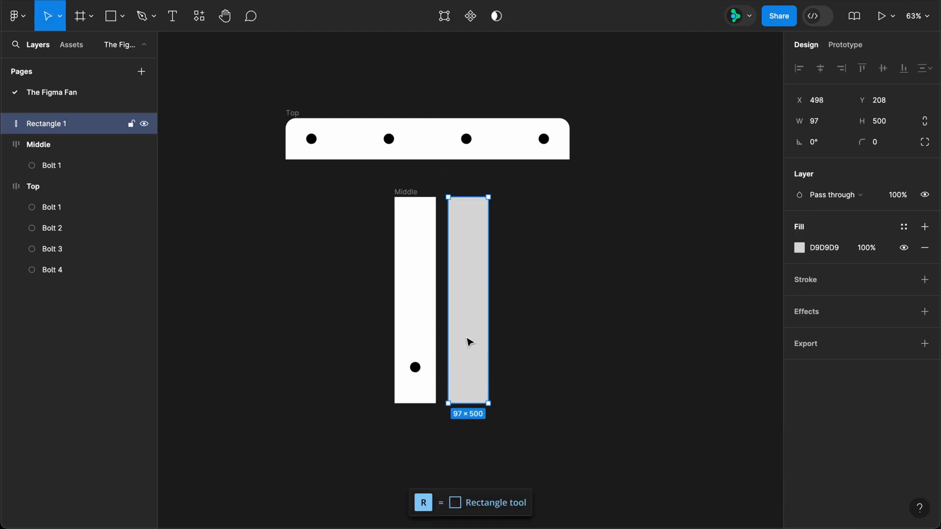
pyautogui.moveTo(466, 337); pyautogui.dragTo(351, 347)
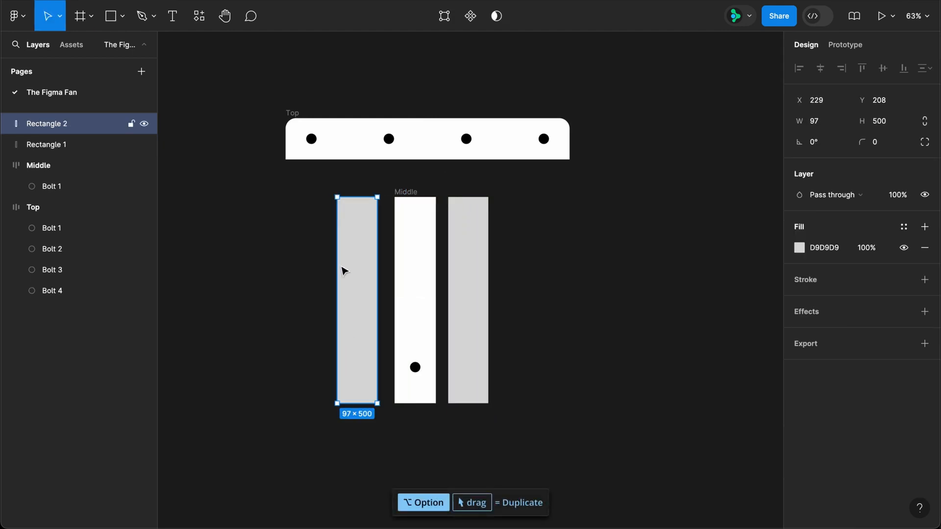
# - Wrap the Middle frame and both rectangles in a horizontal auto layout frame with 0 spacing between items
pyautogui.moveTo(313, 175); pyautogui.dragTo(551, 445)
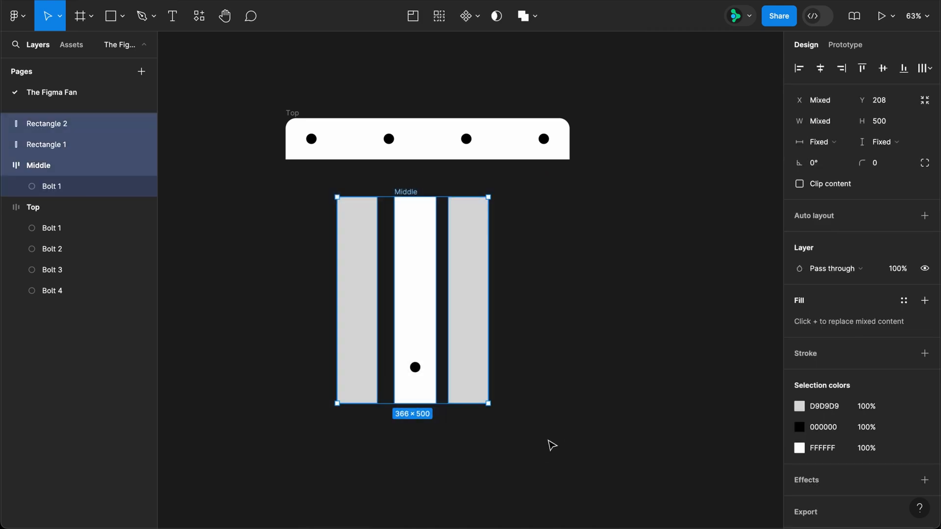
pyautogui.hotkey('shift', 'a')
pyautogui.click(824, 284)
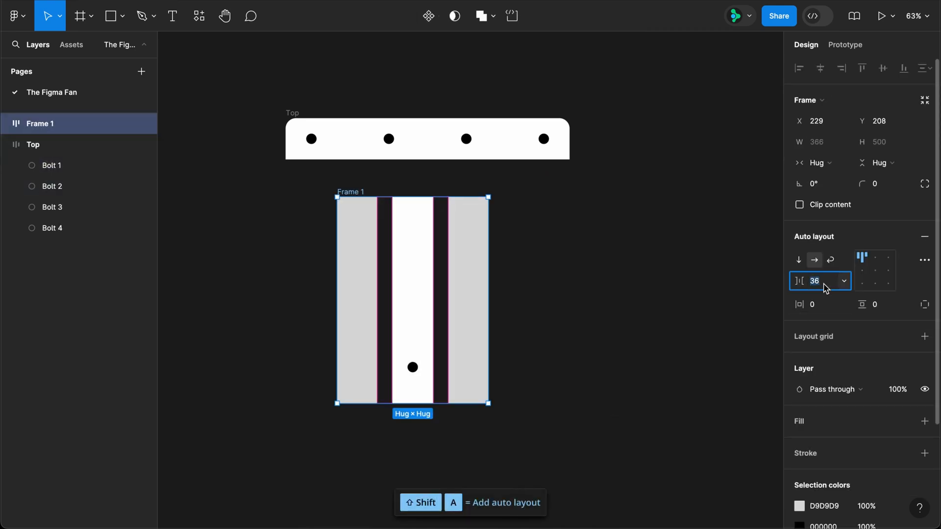
pyautogui.write('0')
pyautogui.press('Return')
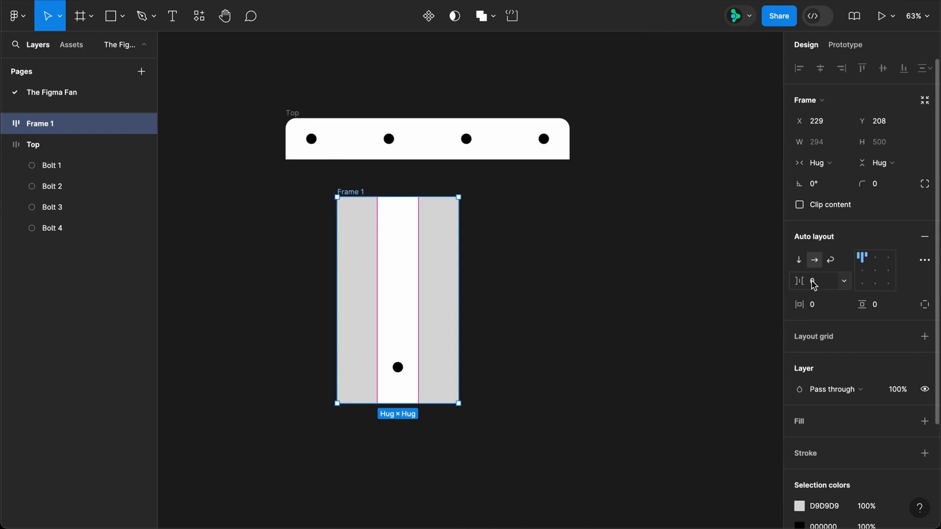
# - Rename the new auto layout frame holding the three vertical pieces "Bottom"
pyautogui.doubleClick(361, 191)
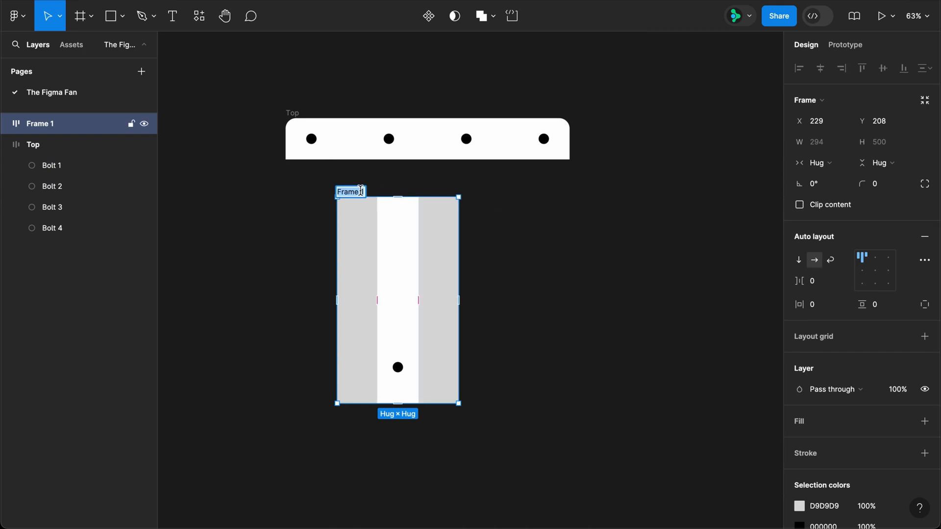
pyautogui.write('Bottom')
pyautogui.press('Return')
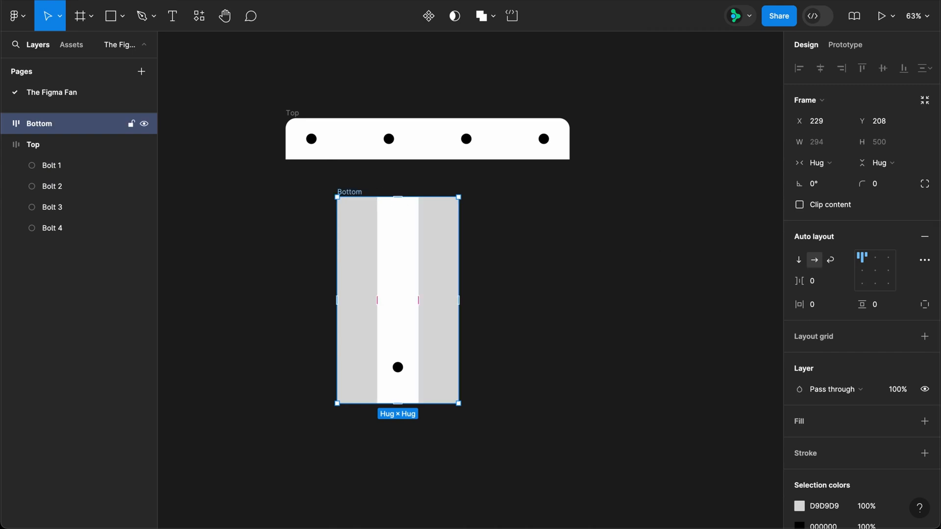
# - Remove the lower outer corner point of the rectangle right of Middle, turning it into a triangle
pyautogui.click(436, 264)
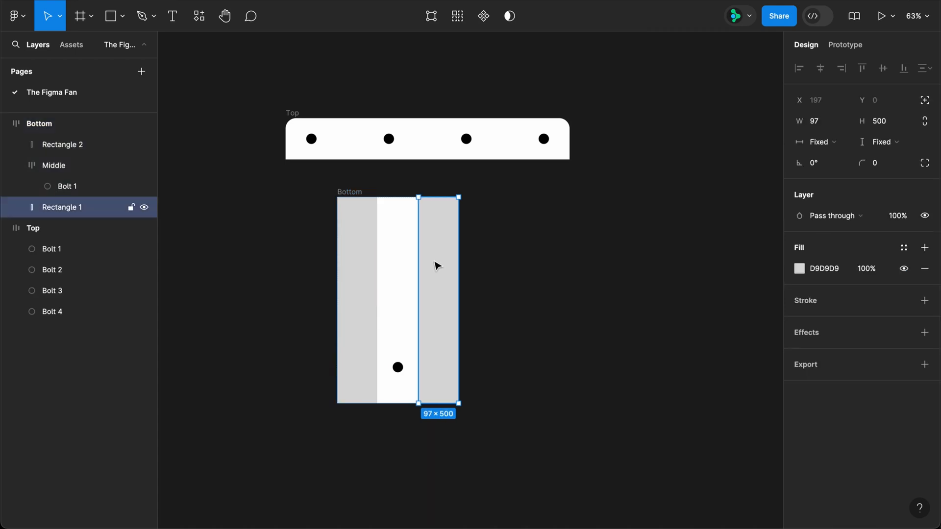
pyautogui.doubleClick(436, 265)
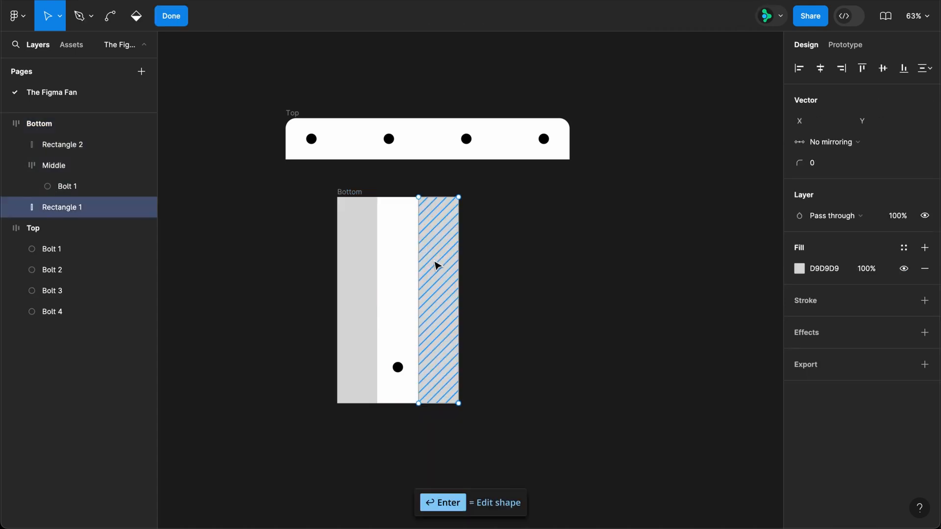
pyautogui.press('p')
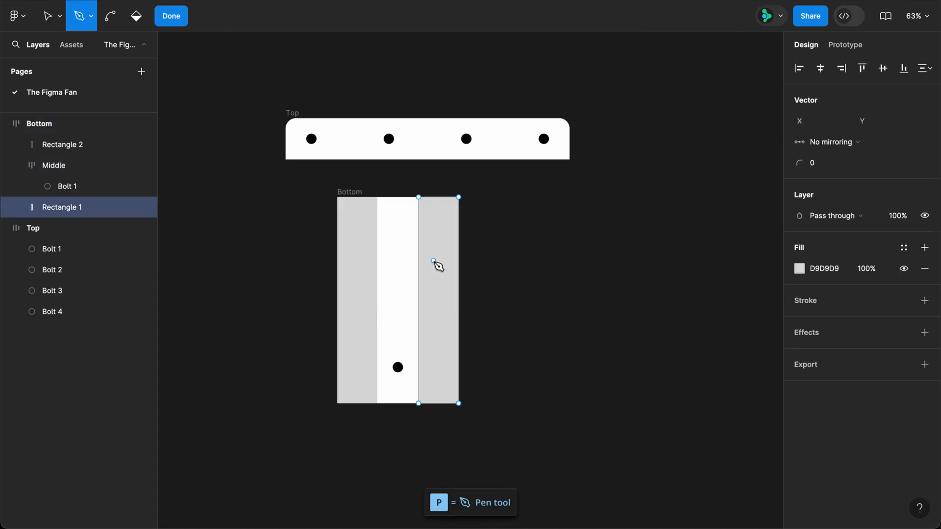
pyautogui.press('alt')
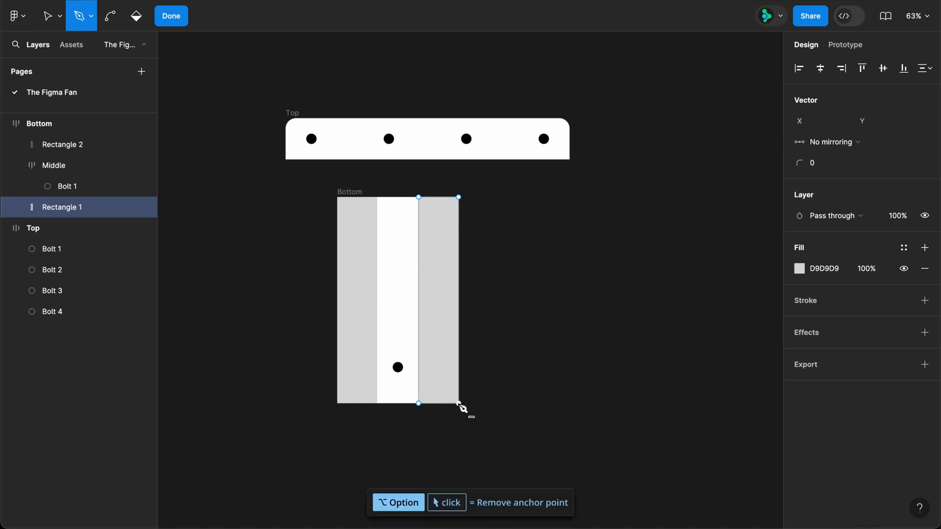
pyautogui.keyDown('alt'); pyautogui.click(459, 403); pyautogui.keyUp('alt')
pyautogui.press('Escape')
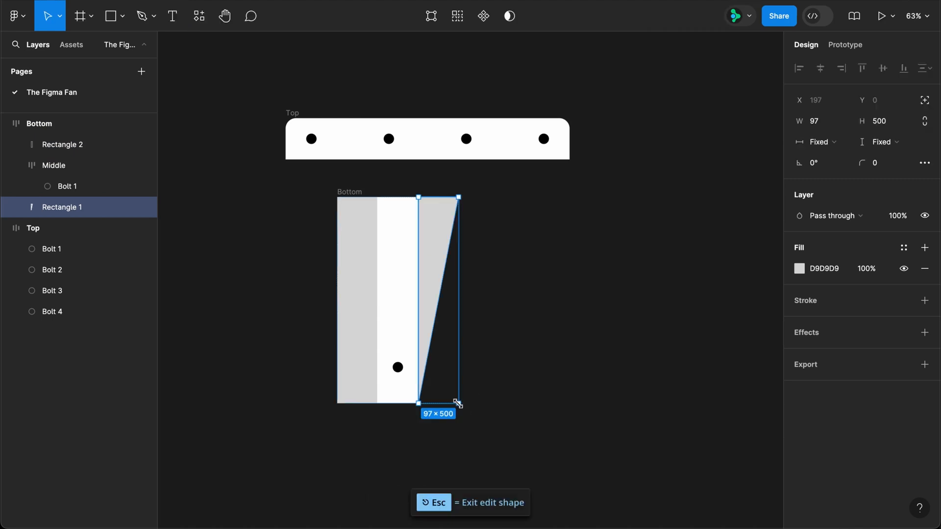
# - Remove the lower outer corner point of the rectangle left of Middle to mirror the other triangle
pyautogui.click(363, 339)
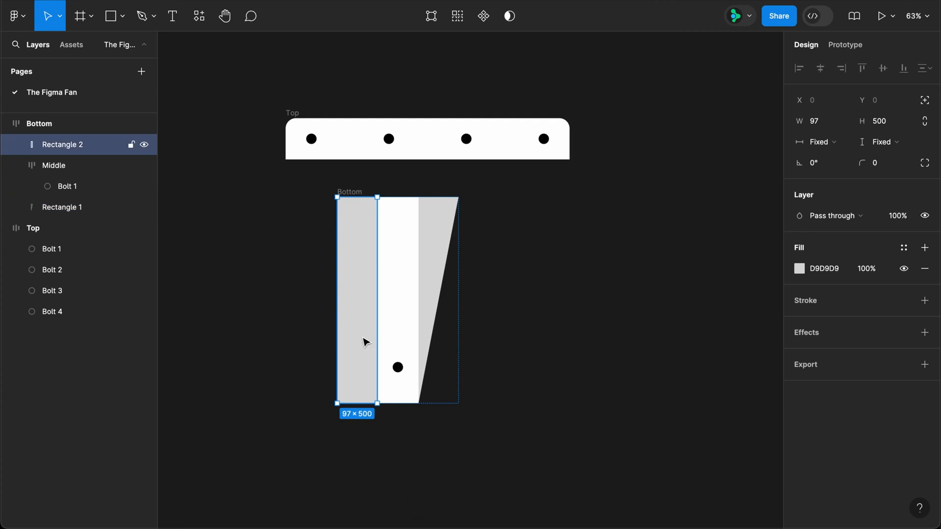
pyautogui.doubleClick(365, 342)
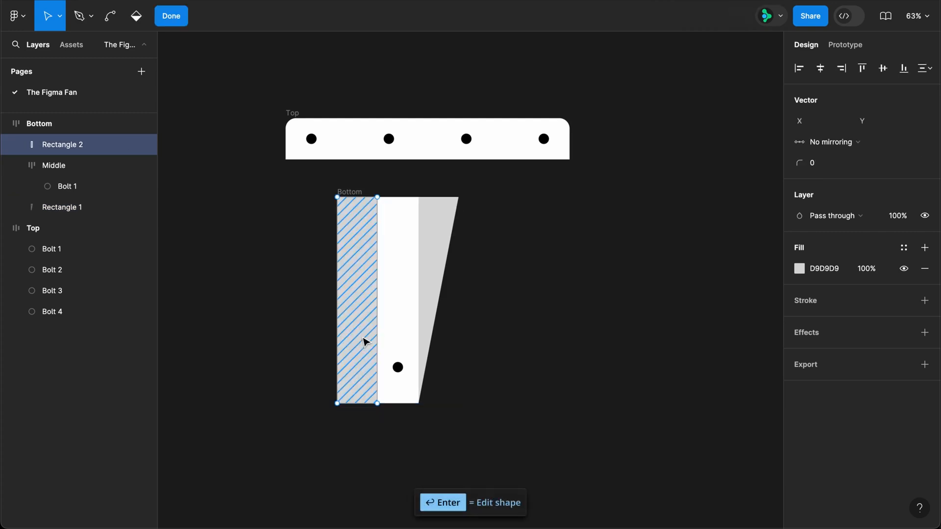
pyautogui.press('p')
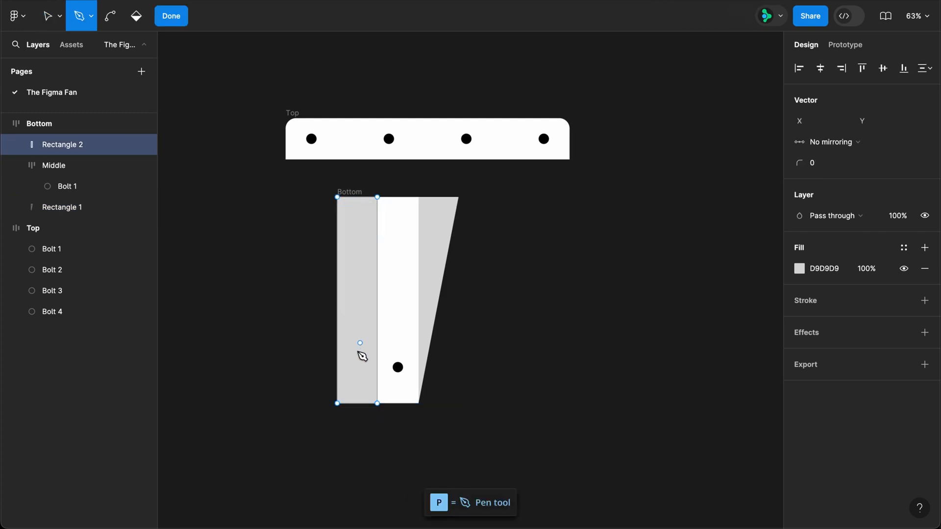
pyautogui.keyDown('alt'); pyautogui.click(338, 403); pyautogui.keyUp('alt')
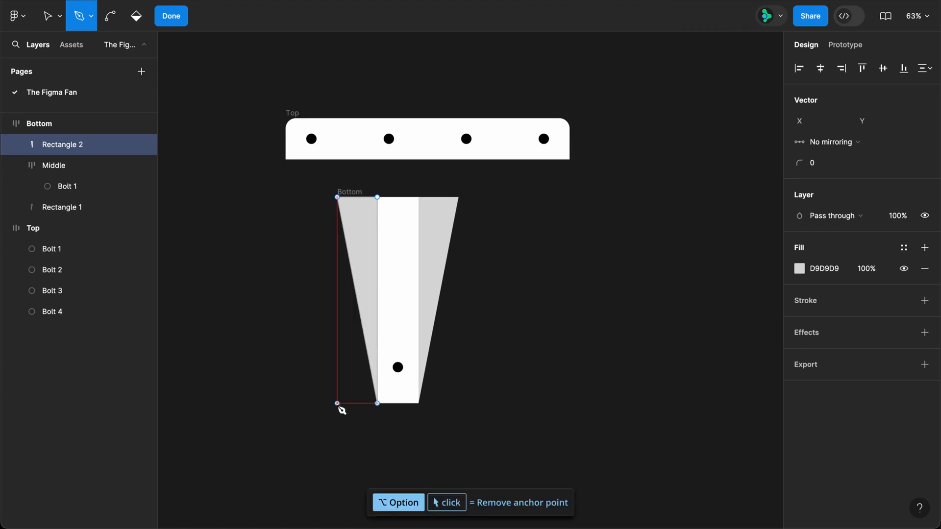
pyautogui.press('Escape')
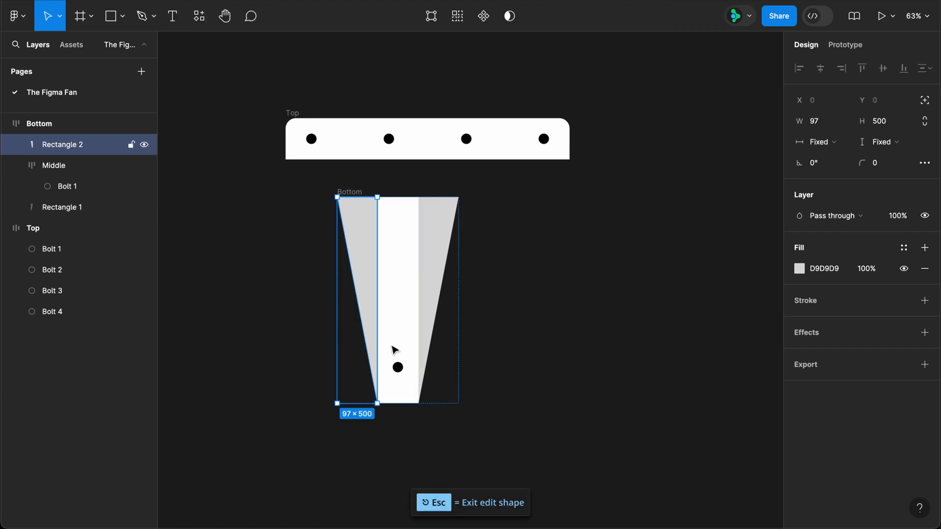
# - Set both triangles in the Bottom frame to fill the container in width and height
pyautogui.keyDown('shift'); pyautogui.click(446, 278); pyautogui.keyUp('shift')
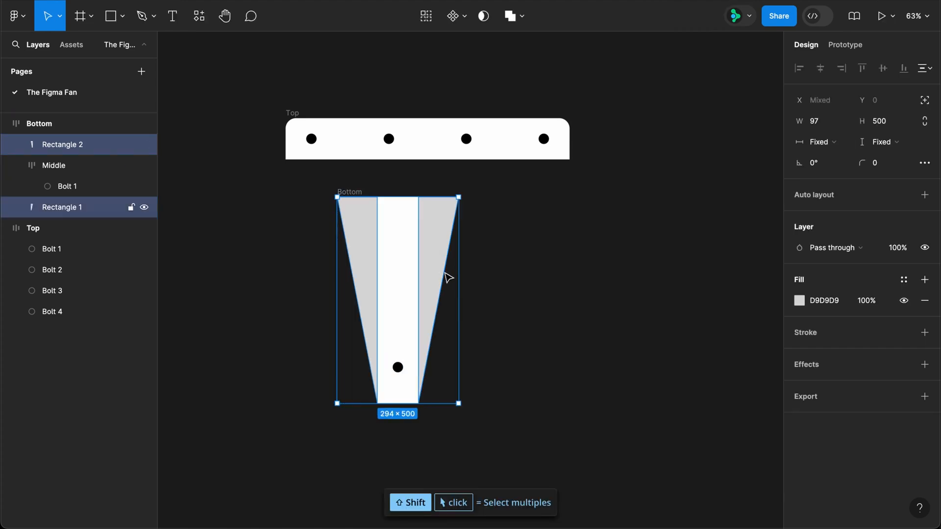
pyautogui.click(826, 145)
pyautogui.click(835, 157)
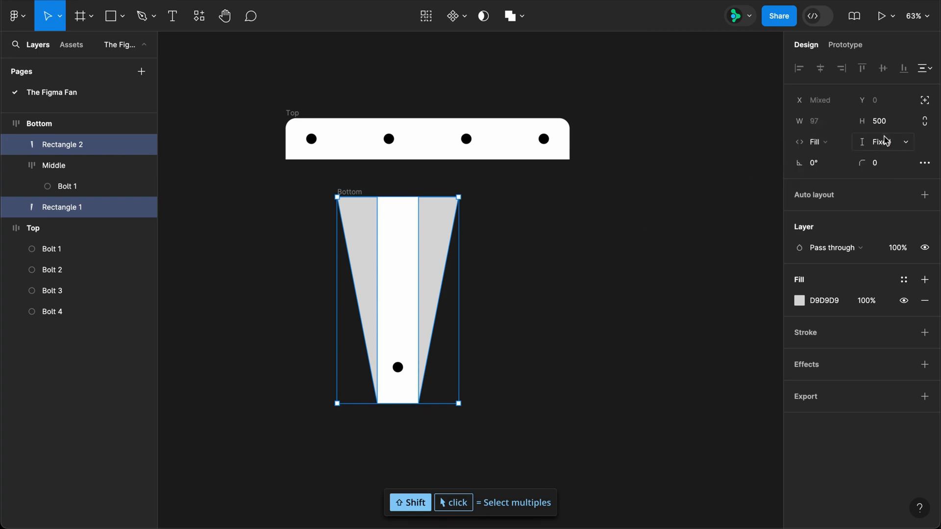
pyautogui.click(882, 141)
pyautogui.click(883, 165)
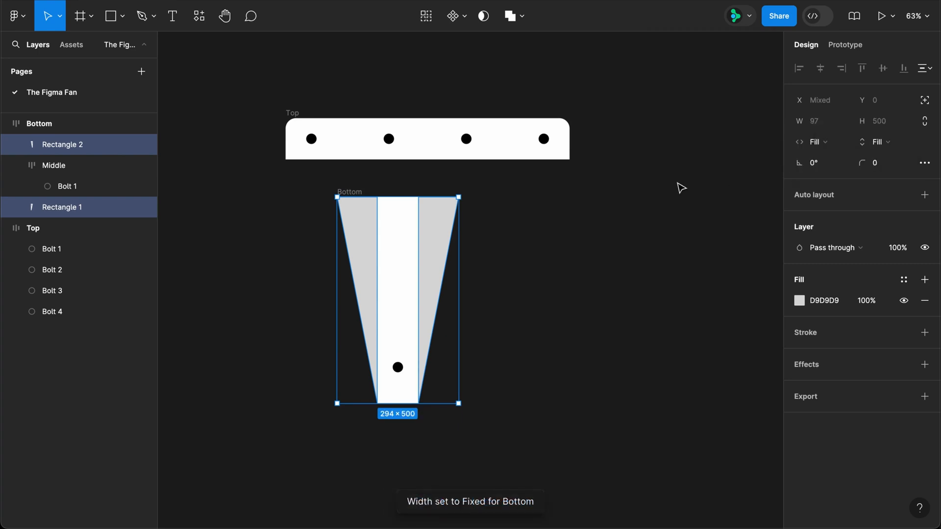
# - Set the Middle frame's height to fill the container
pyautogui.click(407, 256)
pyautogui.click(879, 168)
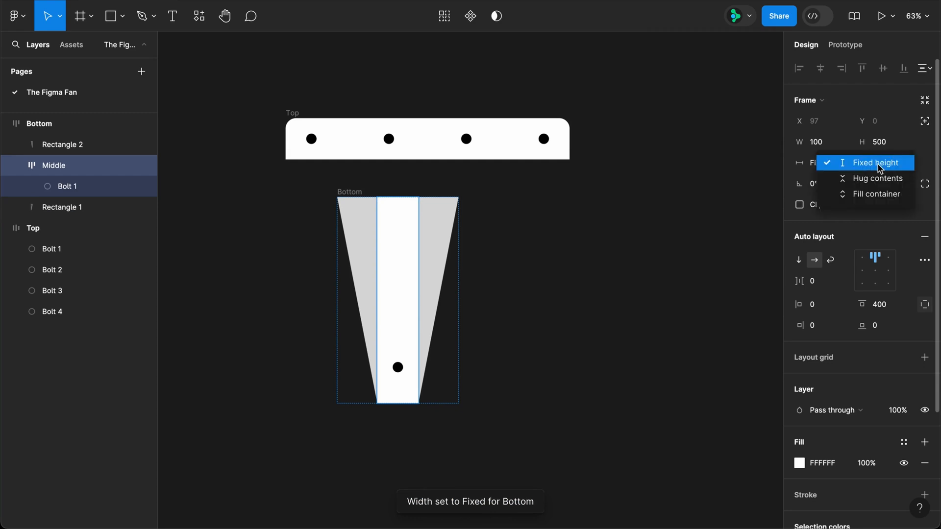
pyautogui.click(877, 194)
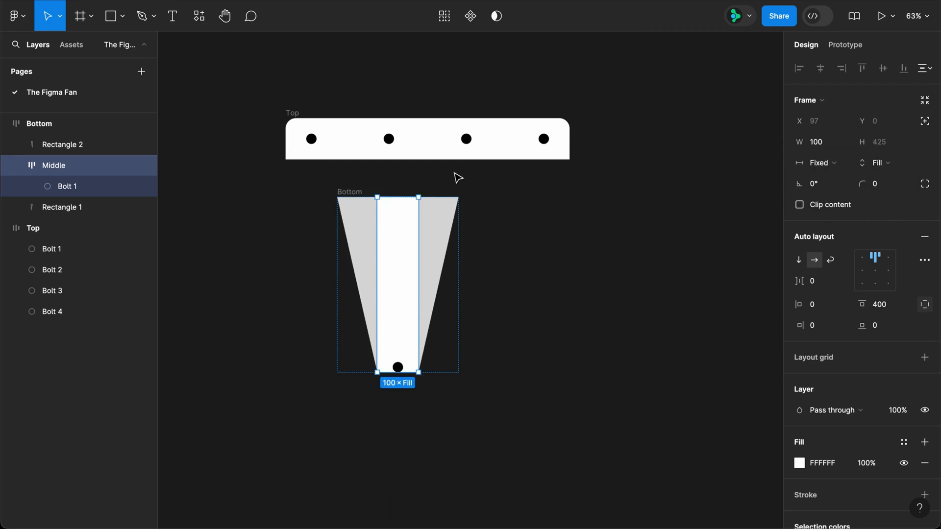
# - Resize the Bottom frame to about 421 × 493
pyautogui.click(358, 197)
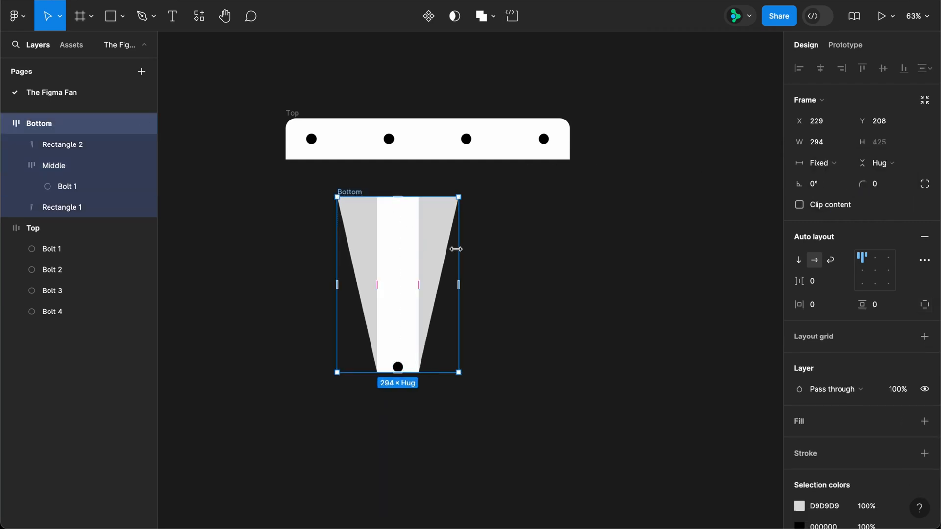
pyautogui.moveTo(458, 247); pyautogui.dragTo(511, 261)
pyautogui.moveTo(479, 373); pyautogui.dragTo(478, 402)
pyautogui.moveTo(477, 413); pyautogui.dragTo(477, 401)
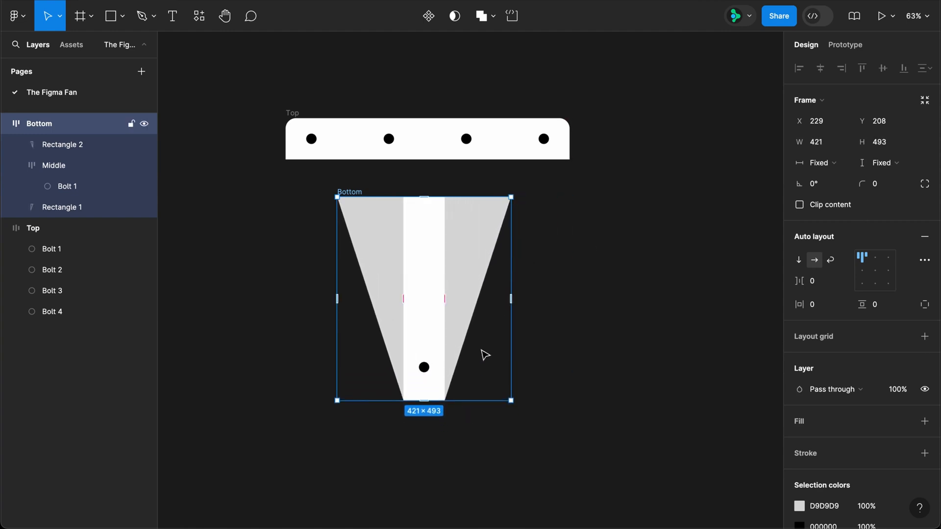
# - Wrap the Top and Bottom frames in a vertical auto layout frame with 0 spacing between items
pyautogui.keyDown('shift'); pyautogui.click(296, 112); pyautogui.keyUp('shift')
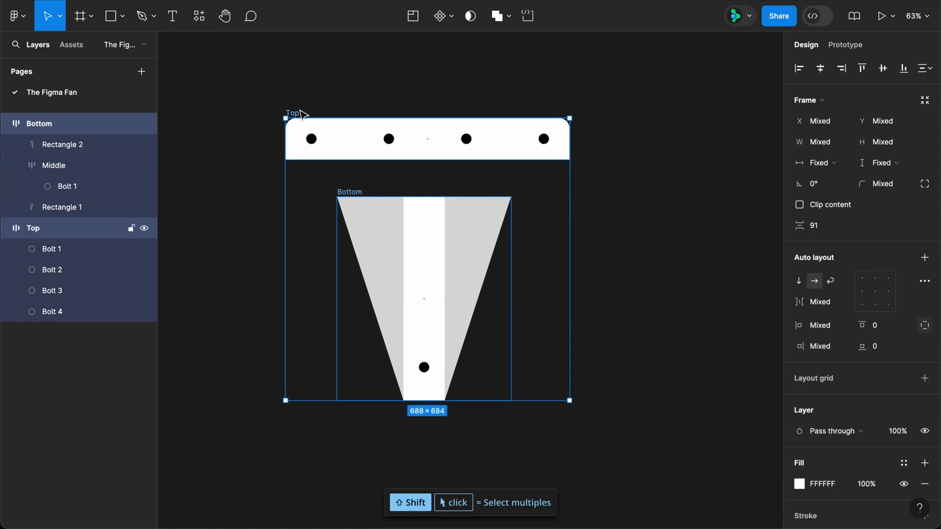
pyautogui.hotkey('shift', 'a')
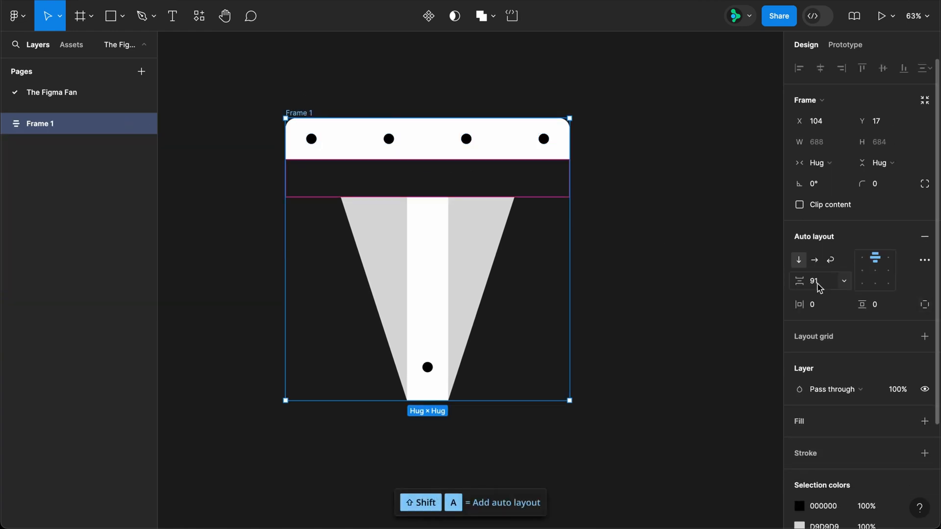
pyautogui.click(821, 289)
pyautogui.write('0')
pyautogui.press('Return')
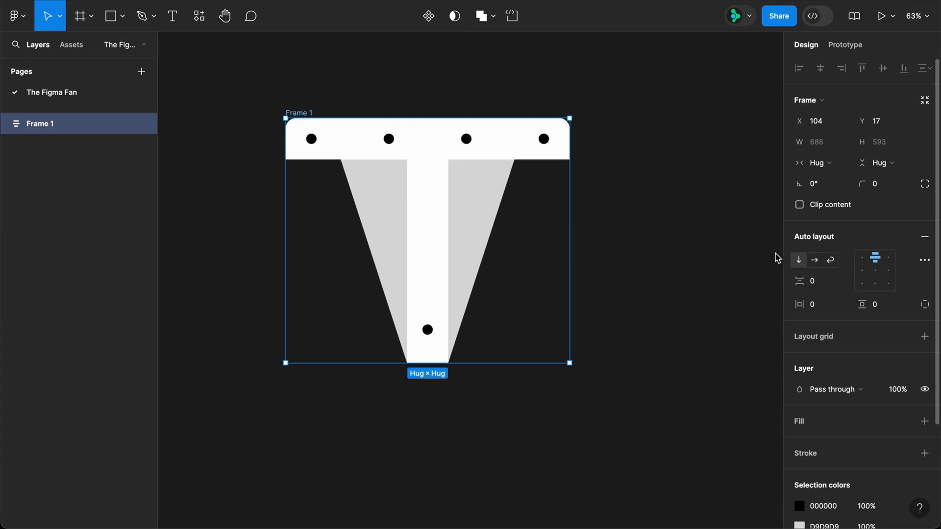
# - Set the Bottom frame's width and height to fill the new parent frame
pyautogui.click(479, 223)
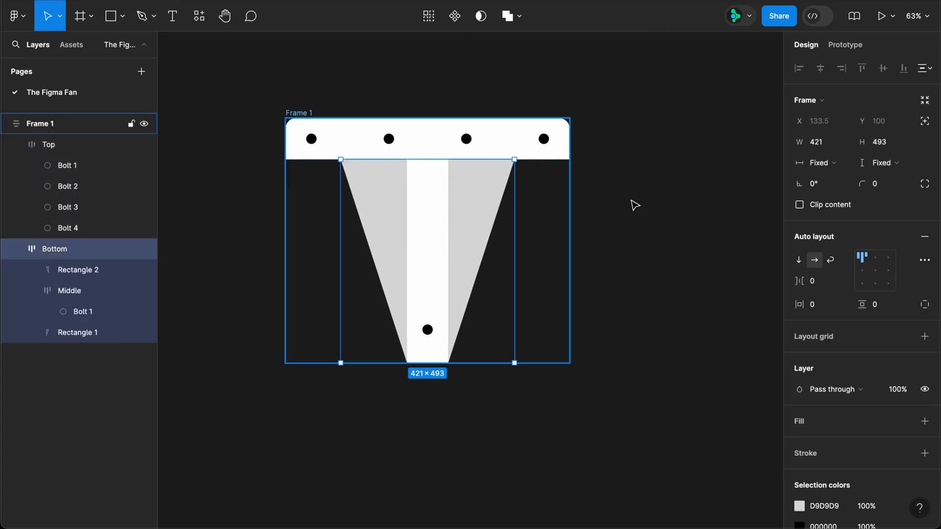
pyautogui.click(819, 164)
pyautogui.click(826, 195)
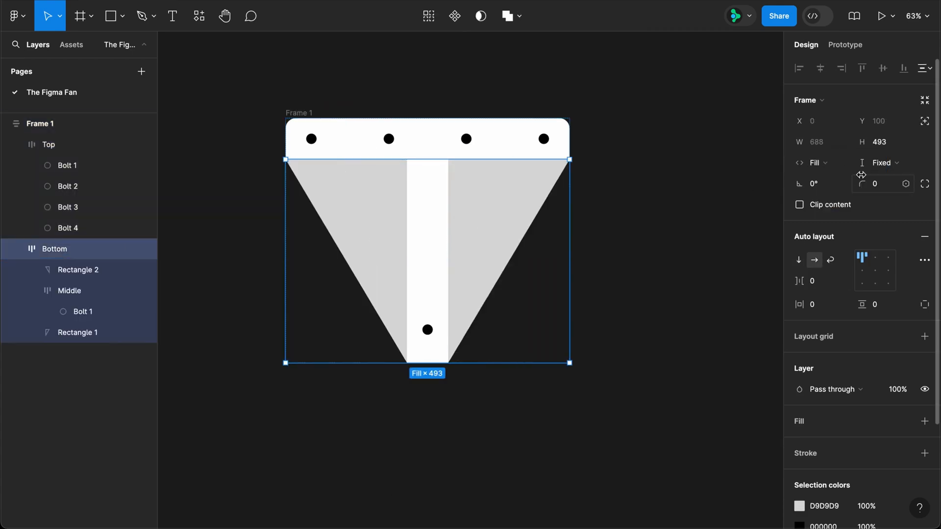
pyautogui.click(879, 162)
pyautogui.click(877, 194)
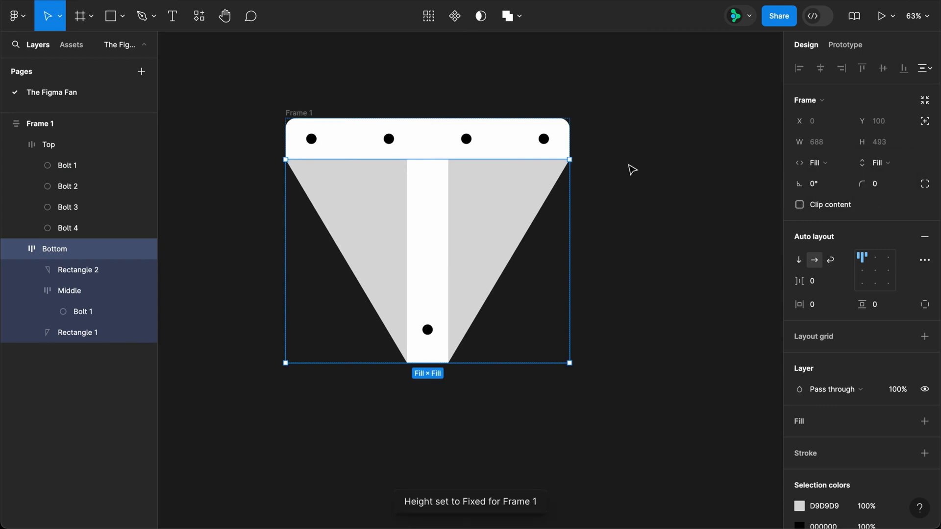
# - Set the Top frame's width to fill its container
pyautogui.click(512, 149)
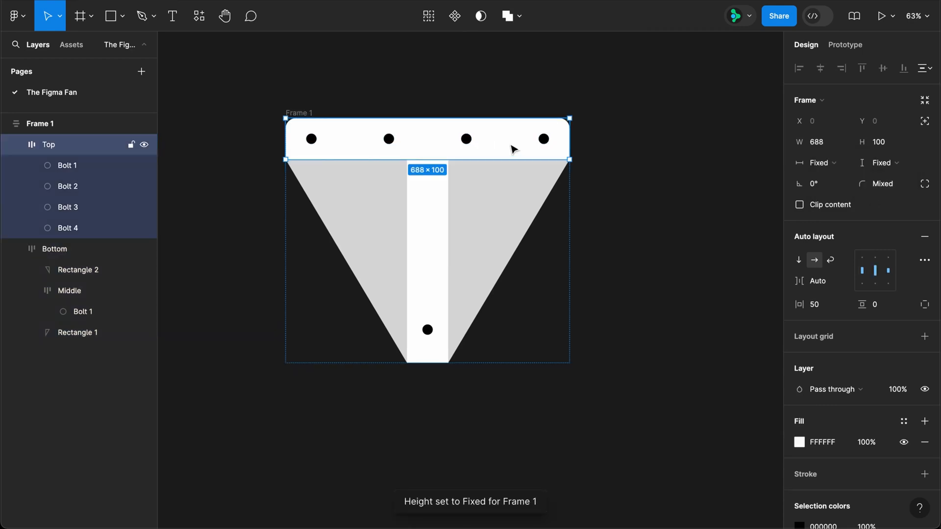
pyautogui.click(825, 163)
pyautogui.click(831, 196)
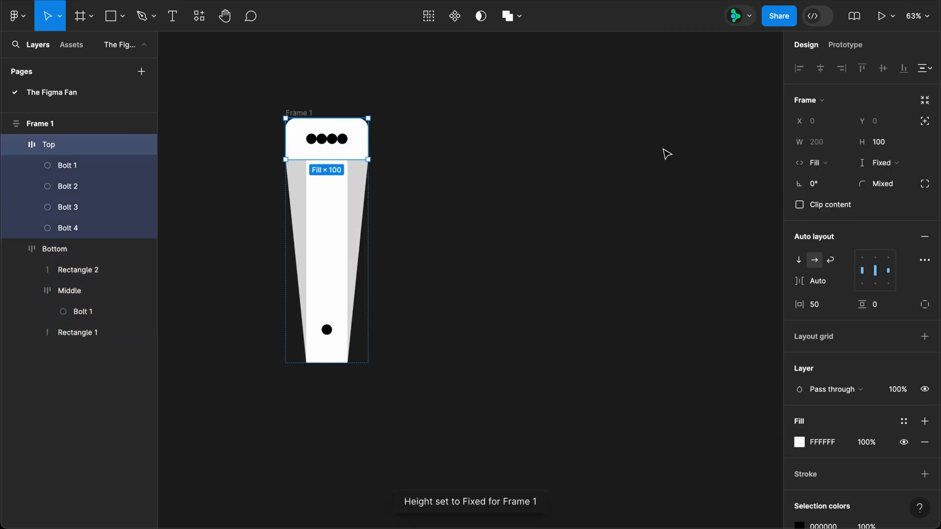
# - Rename the outer auto layout frame "Plate" and resize it to about 851 × 600
pyautogui.click(298, 113)
pyautogui.doubleClick(298, 113)
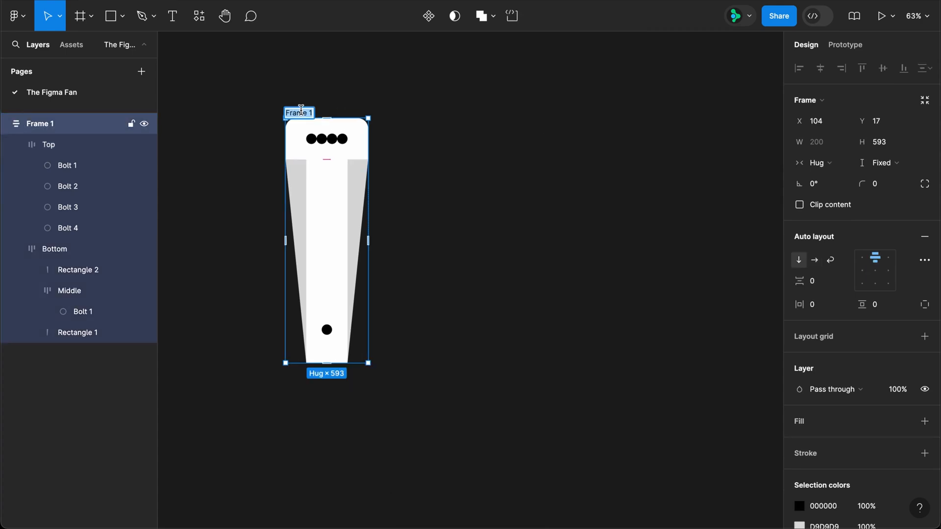
pyautogui.write('Plate')
pyautogui.press('Return')
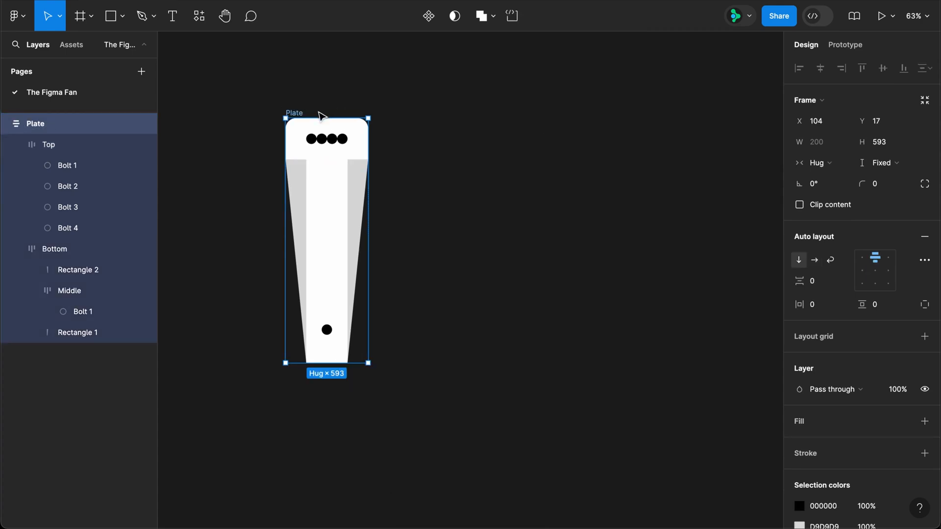
pyautogui.moveTo(368, 176); pyautogui.dragTo(637, 231)
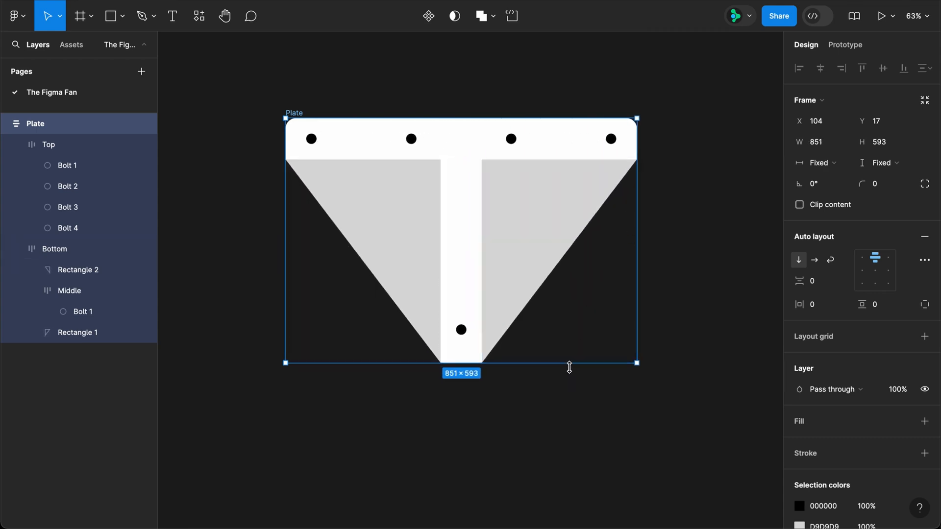
pyautogui.moveTo(569, 367); pyautogui.dragTo(551, 367)
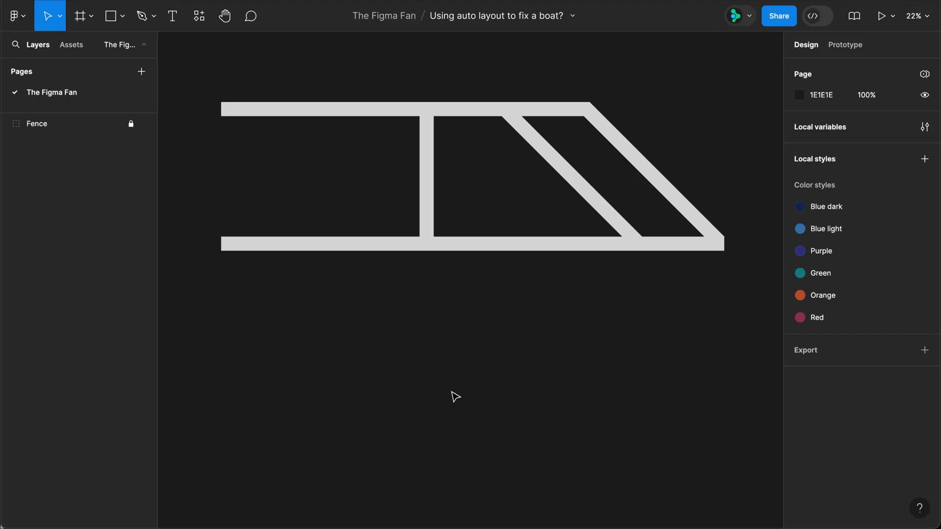
# - Paste the Plate into the Fence drawing and place it on the upper rail, centred over the vertical post
pyautogui.hotkey('ctrl', 'v')
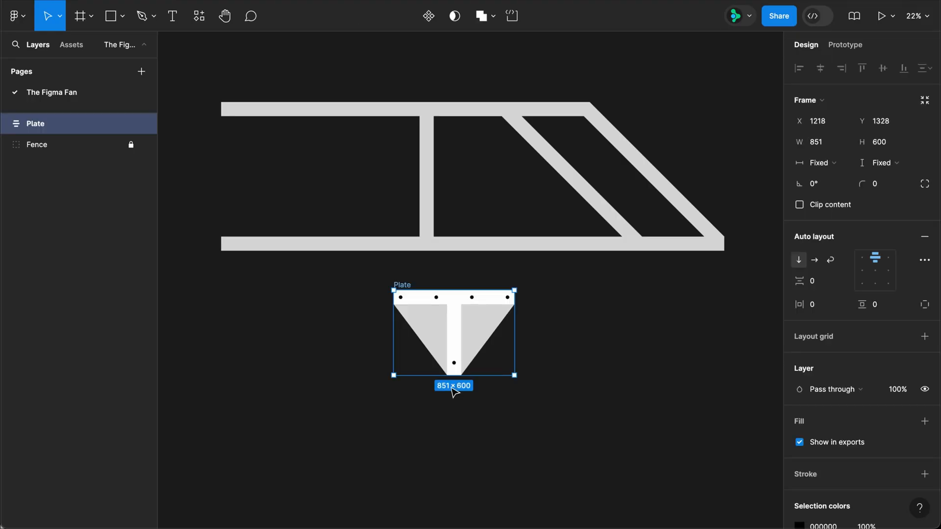
pyautogui.moveTo(406, 285); pyautogui.dragTo(376, 100)
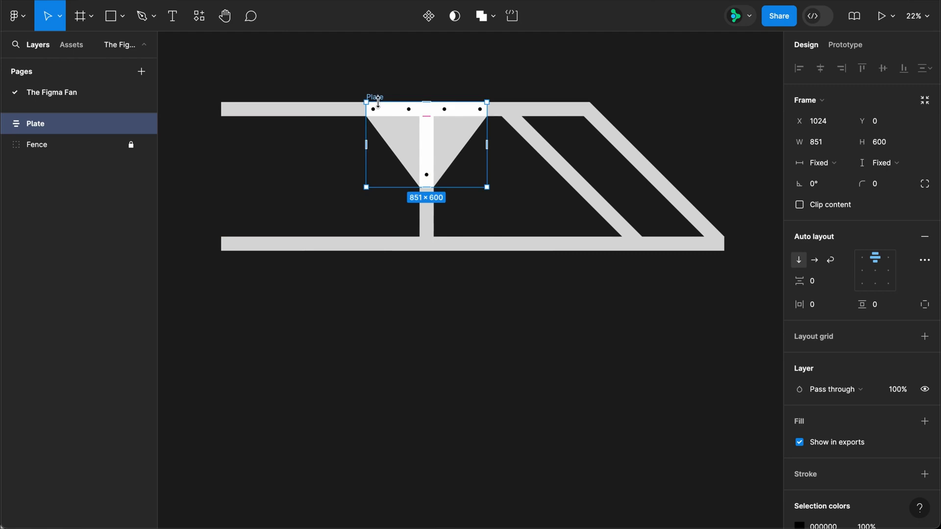
# - Set the Plate's width to 1100 and move it to X 900 so it is centred on the vertical post again
pyautogui.click(831, 142)
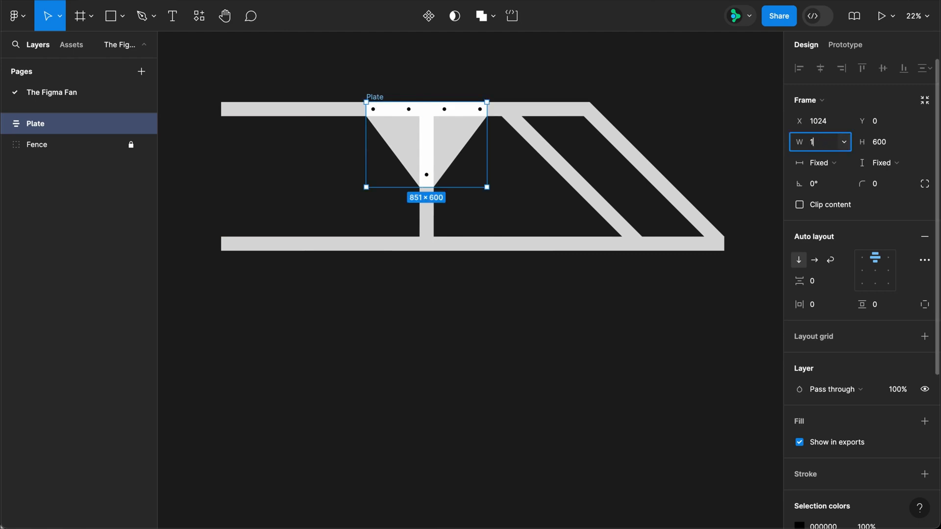
pyautogui.press('Return')
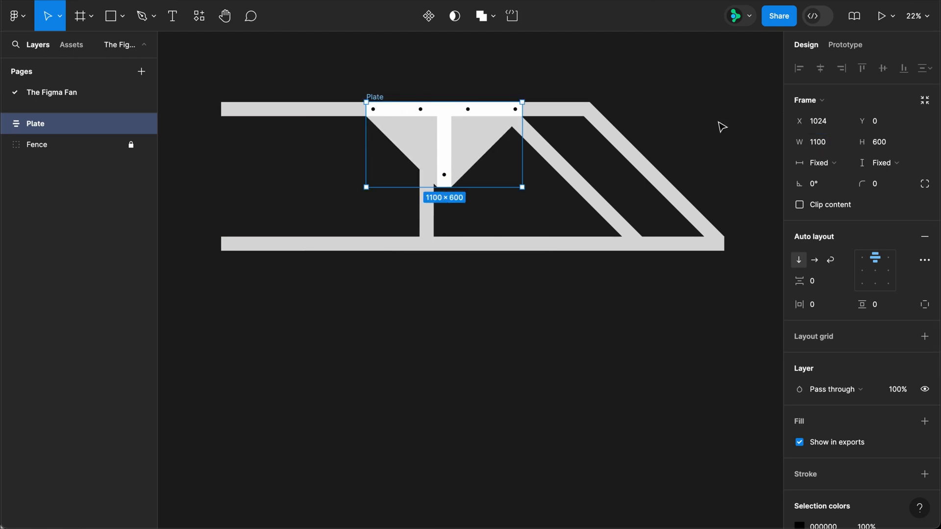
pyautogui.moveTo(390, 100); pyautogui.dragTo(373, 99)
pyautogui.click(475, 340)
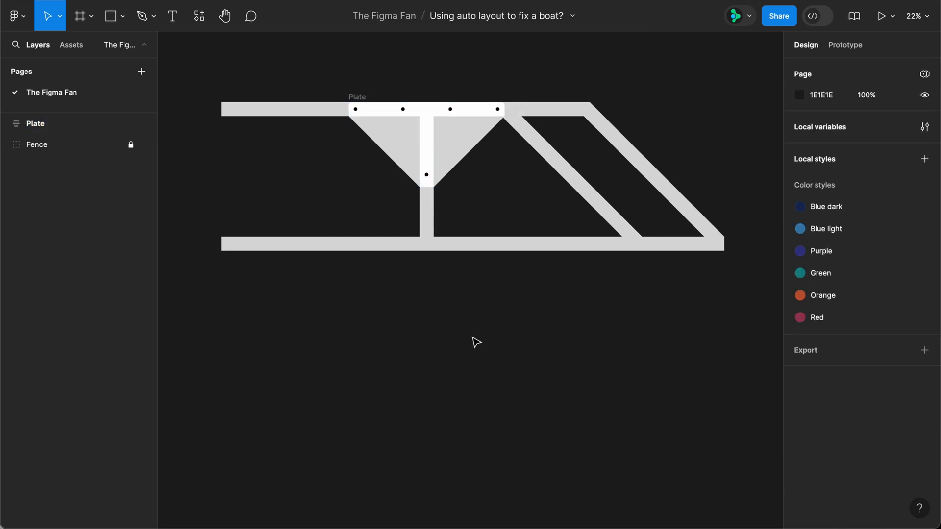
# - Set the Plate's width to 500 and move it horizontally to X 1200 so it is centred on the vertical post
pyautogui.click(363, 98)
pyautogui.click(822, 146)
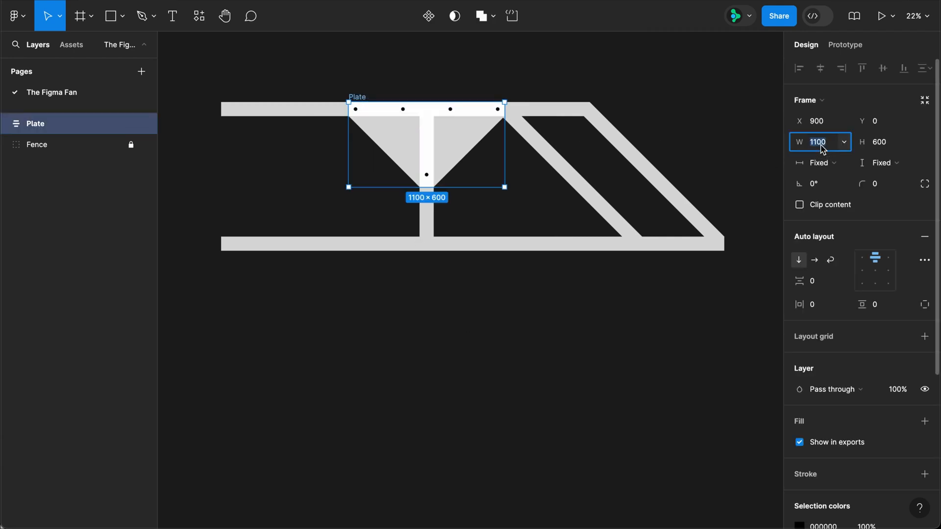
pyautogui.write('500')
pyautogui.press('Return')
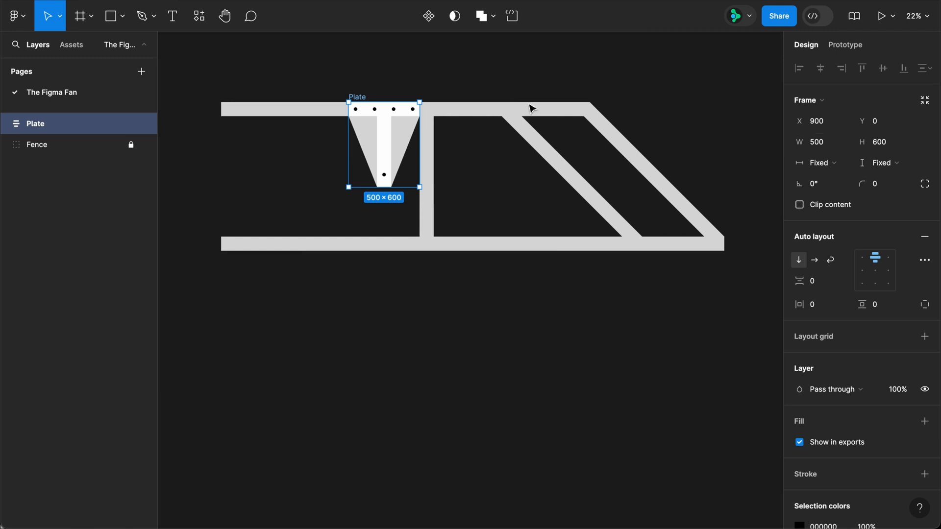
pyautogui.moveTo(360, 99); pyautogui.dragTo(404, 101)
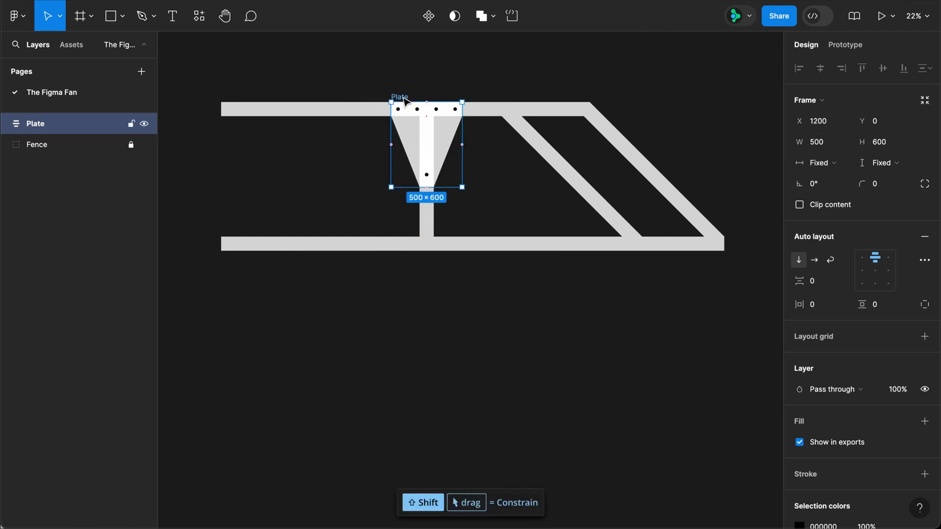
# - Select Bolt 4 inside the Plate's Top frame and try toggling its visibility
pyautogui.keyDown('super'); pyautogui.click(455, 108); pyautogui.keyUp('super')
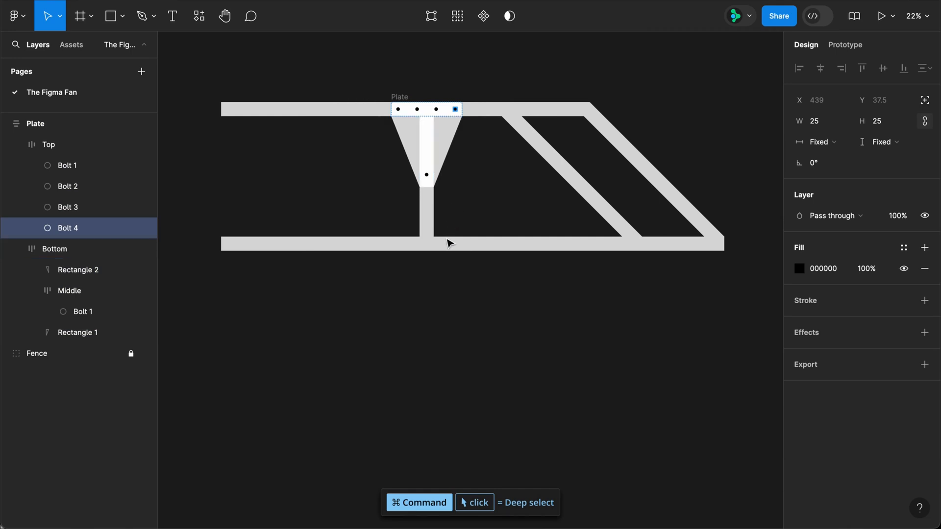
pyautogui.press('super+shift+h')
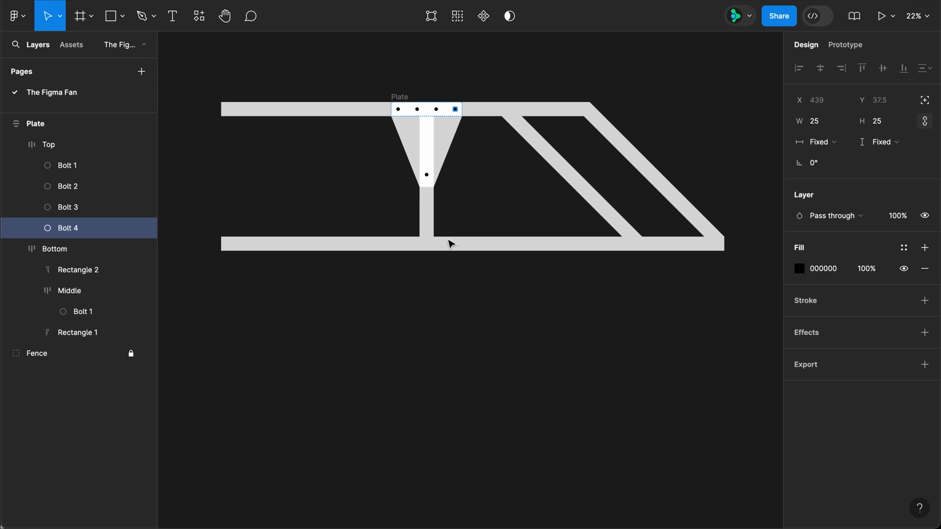
# - Set the Plate's width to 900 and move it horizontally to X 1000 so it is centred on the vertical post
pyautogui.click(401, 96)
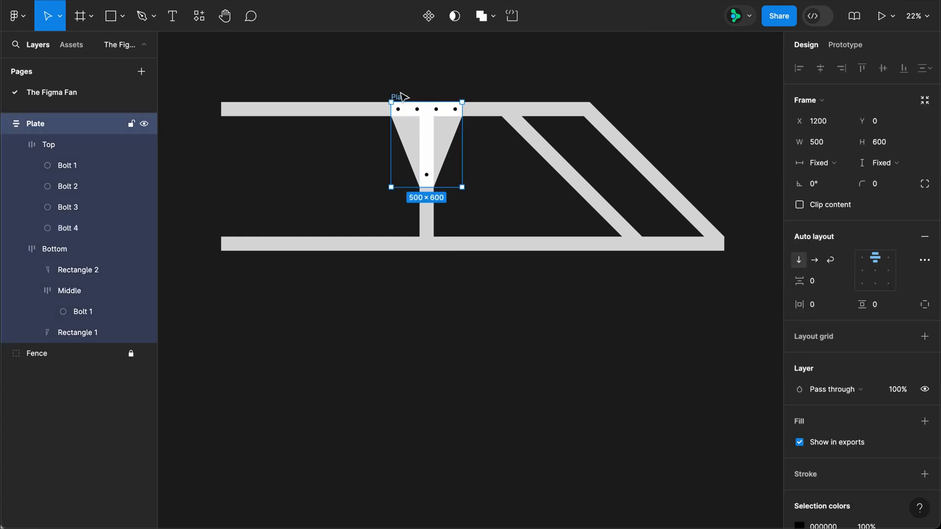
pyautogui.click(821, 142)
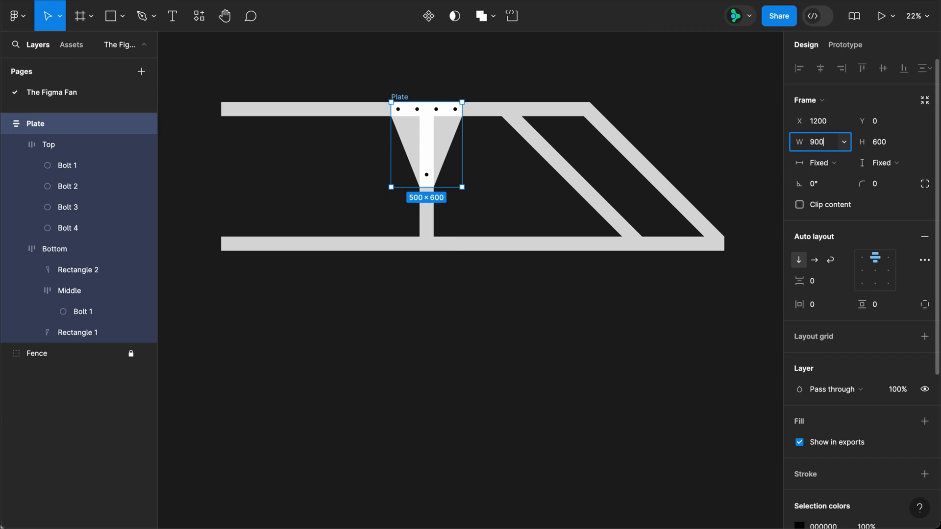
pyautogui.press('Return')
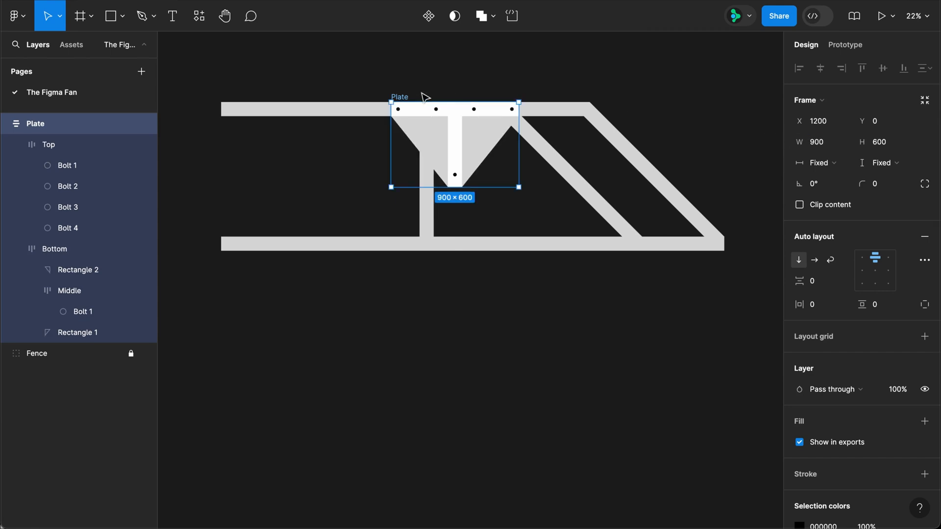
pyautogui.moveTo(403, 94); pyautogui.dragTo(374, 96)
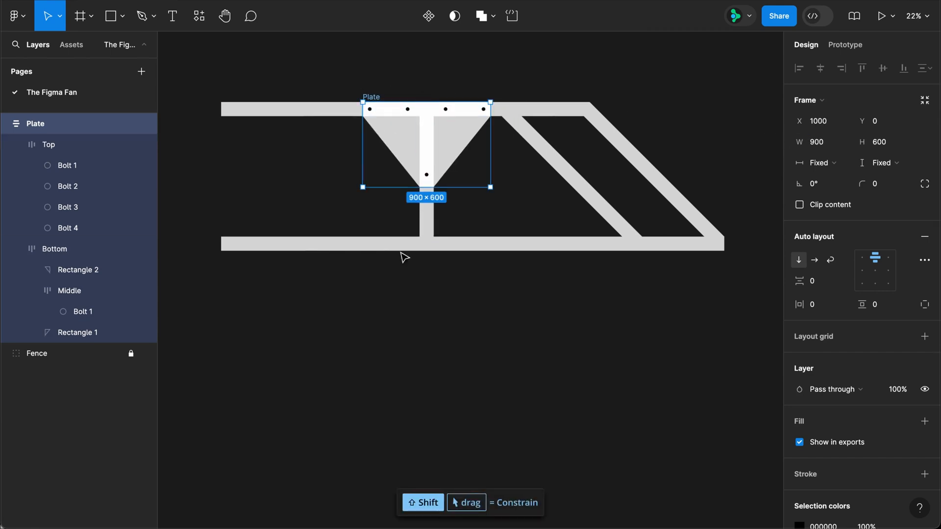
pyautogui.click(418, 313)
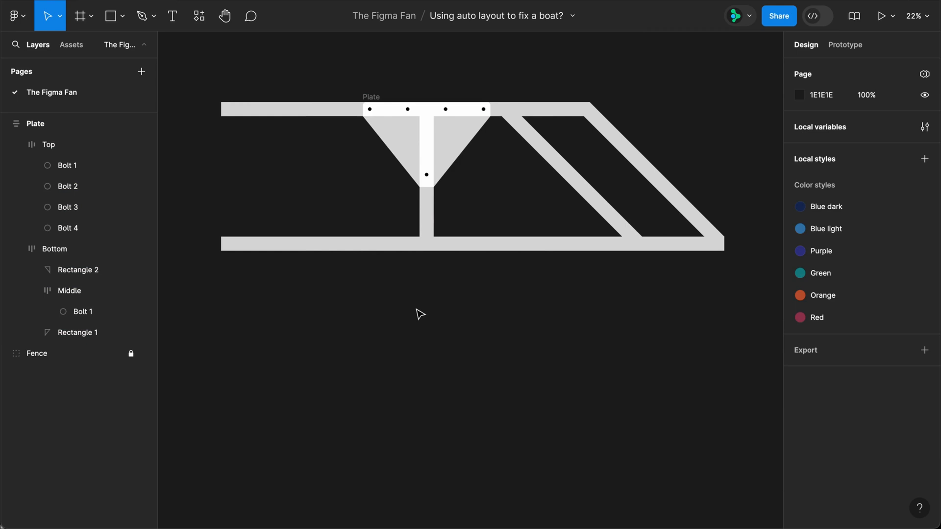
# - Set the Plate's width to 700 and move it horizontally to X 1100 so it is centred on the vertical post
pyautogui.click(370, 97)
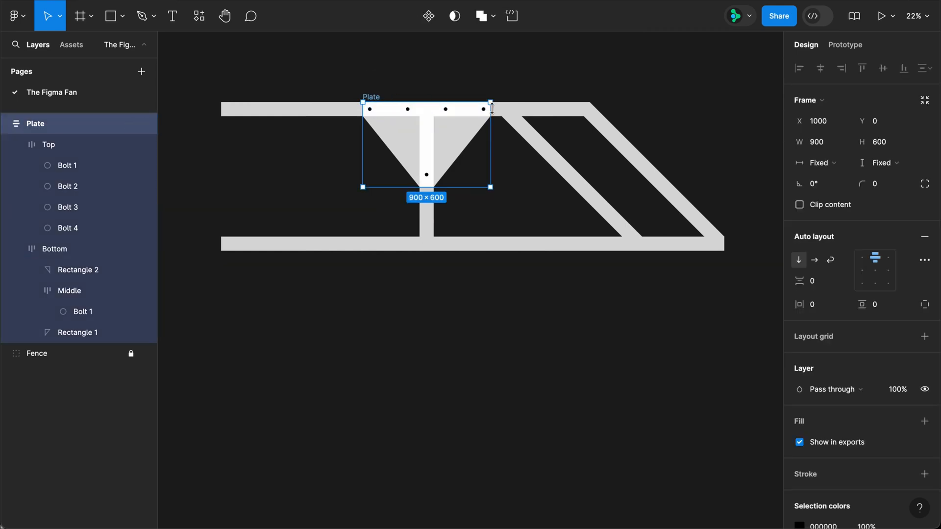
pyautogui.click(828, 143)
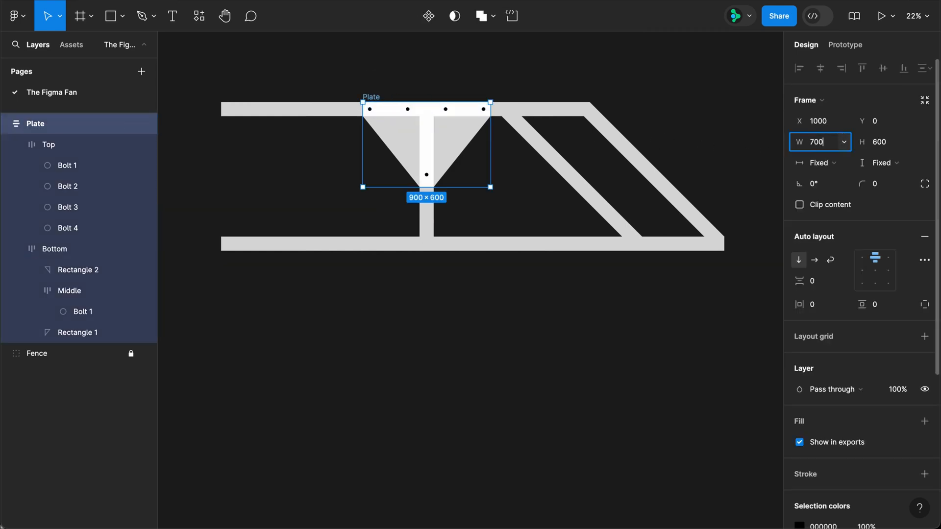
pyautogui.press('Return')
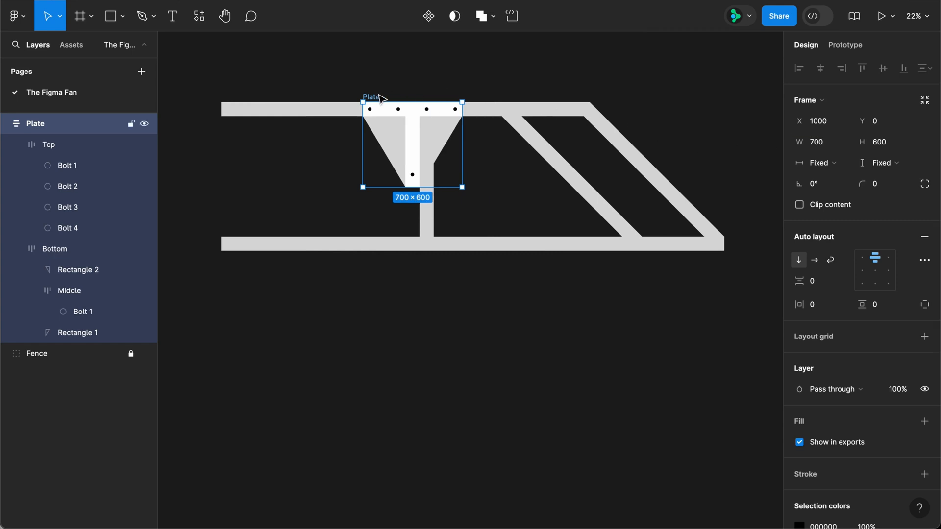
pyautogui.moveTo(380, 98); pyautogui.dragTo(395, 100)
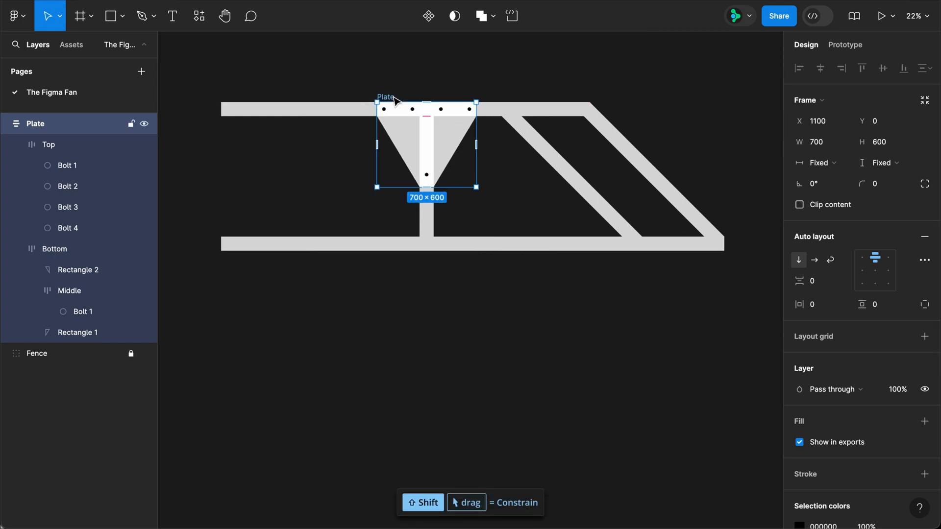
pyautogui.click(427, 319)
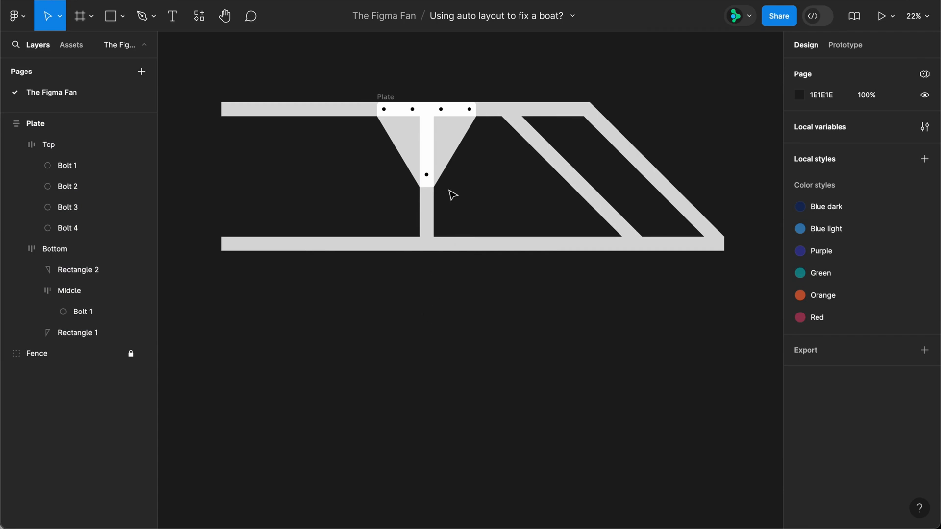
# - Change the fill of both grey triangles in the Bottom frame to white FFFFFF
pyautogui.keyDown('shift'); pyautogui.keyDown('super'); pyautogui.click(447, 151); pyautogui.keyUp('super'); pyautogui.keyUp('shift')
pyautogui.keyDown('shift'); pyautogui.keyDown('super'); pyautogui.click(407, 147); pyautogui.keyUp('super'); pyautogui.keyUp('shift')
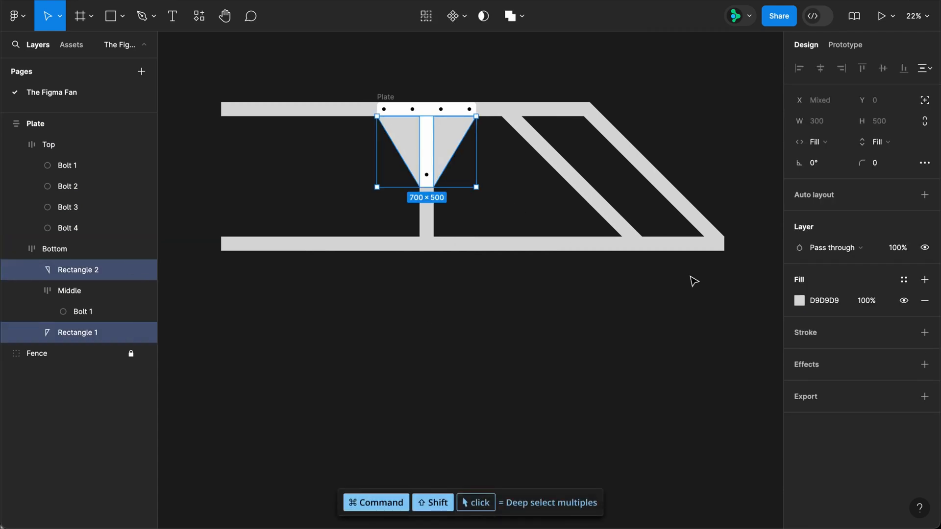
pyautogui.click(825, 304)
pyautogui.write('f')
pyautogui.press('Return')
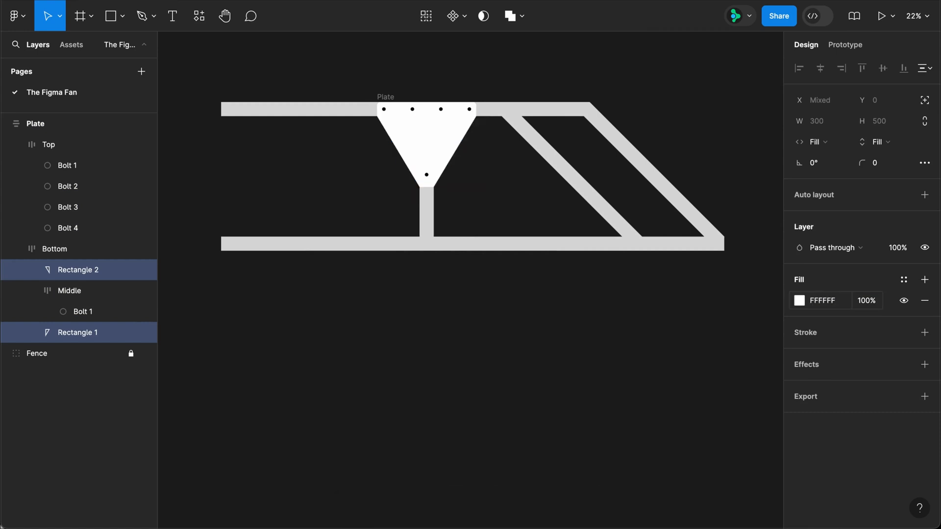
pyautogui.click(443, 343)
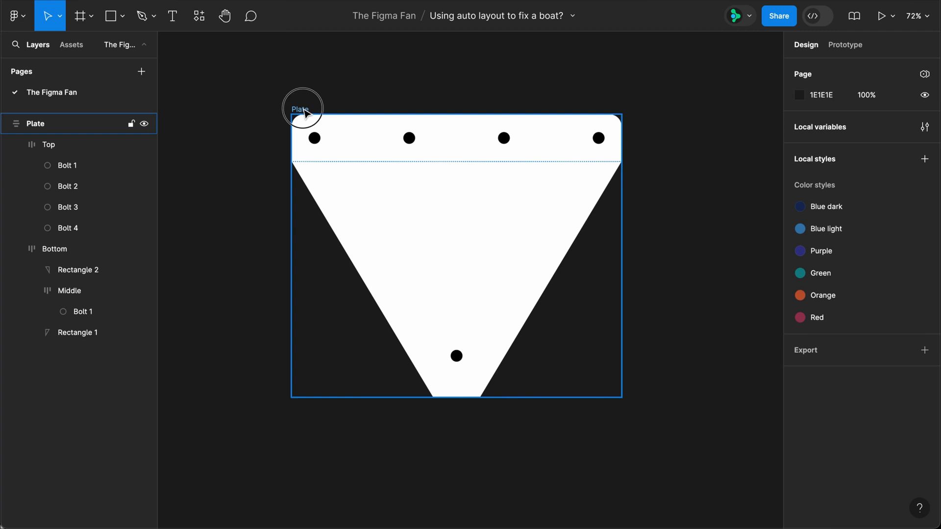
# - Scale the whole Plate proportionally from its centre to 504 × 432 with the Scale tool
pyautogui.click(301, 110)
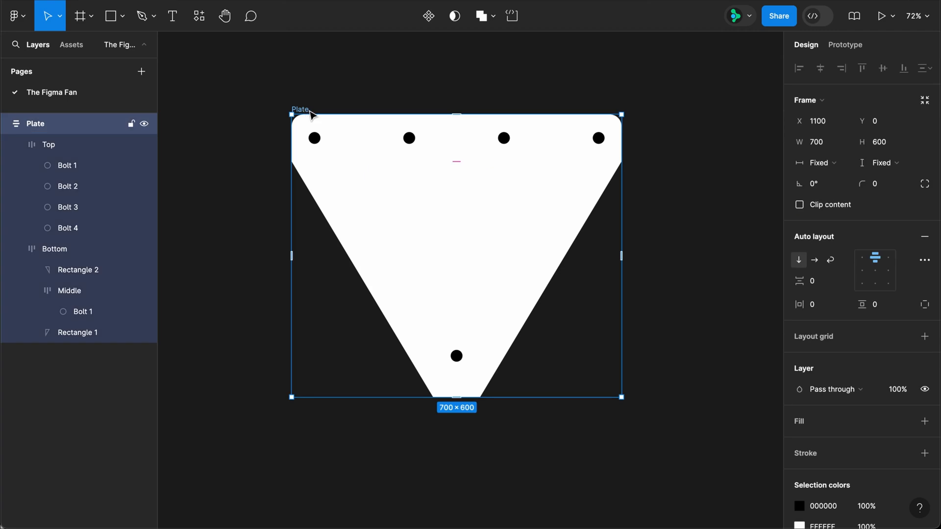
pyautogui.press('k')
pyautogui.press('k')
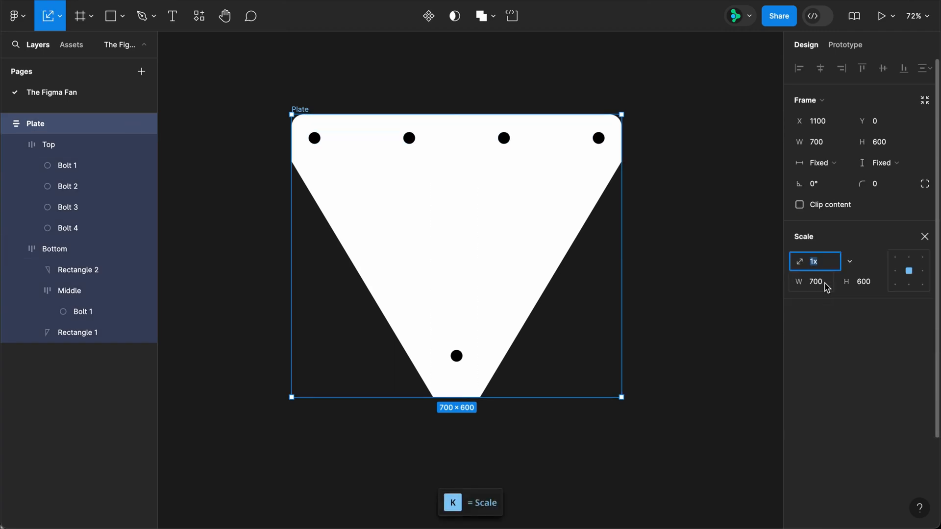
pyautogui.press('Return')
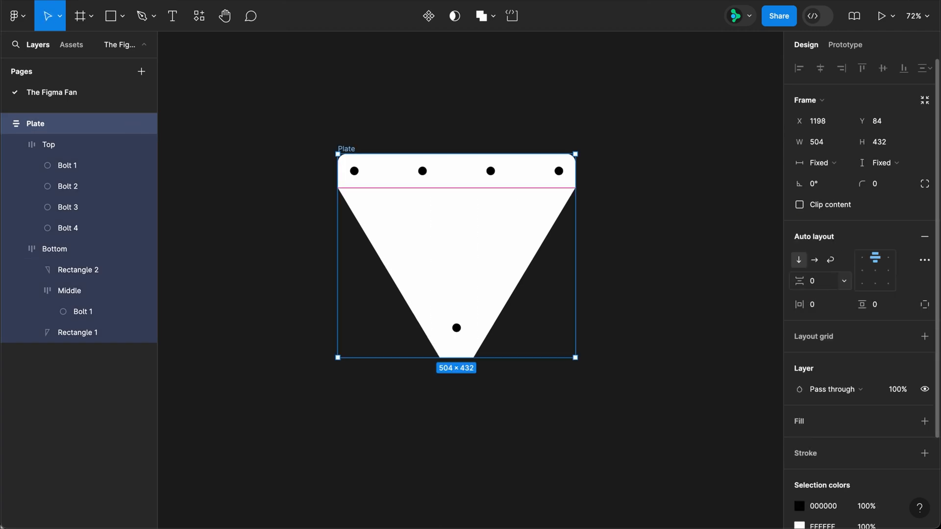
# - Add a black 000000 inside stroke of 1 to both triangles, the Middle frame and the Top frame
pyautogui.keyDown('shift'); pyautogui.keyDown('super'); pyautogui.click(531, 237); pyautogui.keyUp('super'); pyautogui.keyUp('shift')
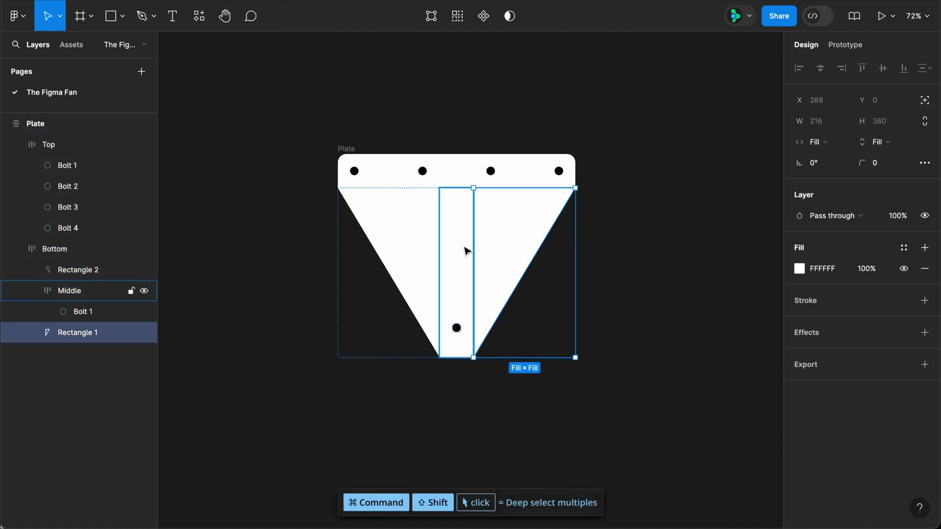
pyautogui.keyDown('shift'); pyautogui.keyDown('super'); pyautogui.click(464, 248); pyautogui.keyUp('super'); pyautogui.keyUp('shift')
pyautogui.keyDown('shift'); pyautogui.keyDown('super'); pyautogui.click(427, 230); pyautogui.keyUp('super'); pyautogui.keyUp('shift')
pyautogui.keyDown('shift'); pyautogui.keyDown('super'); pyautogui.click(453, 176); pyautogui.keyUp('super'); pyautogui.keyUp('shift')
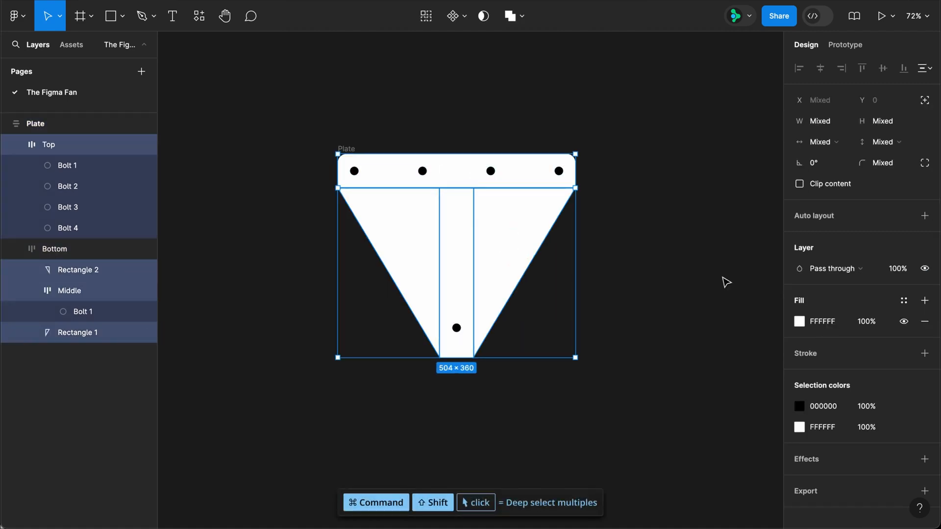
pyautogui.click(925, 354)
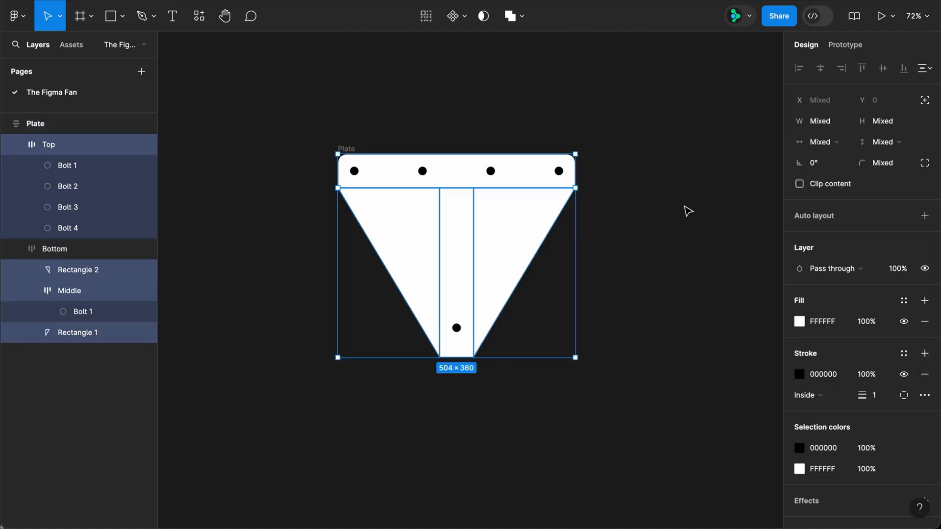
# - Export the Plate as a PDF and save it as Plate.pdf in the Boat Stuff folder
pyautogui.click(347, 148)
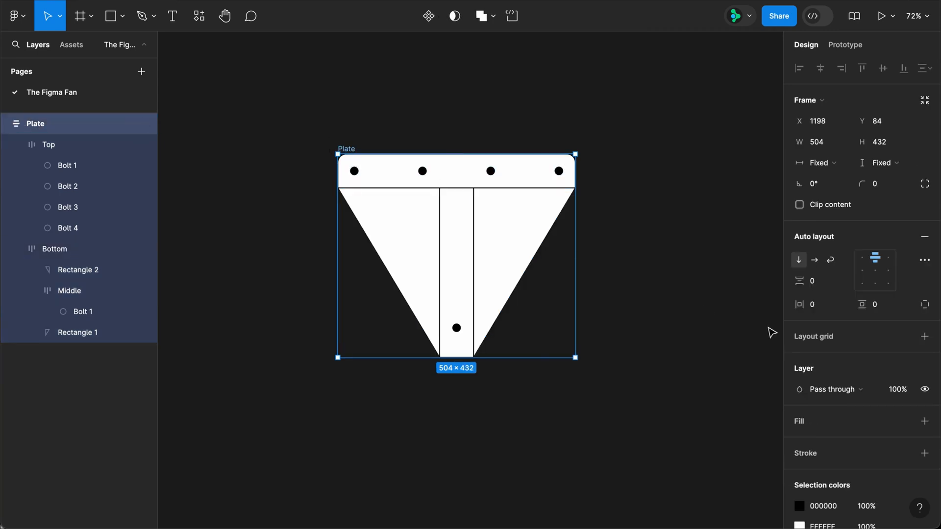
pyautogui.scroll(-3, 845, 380)
pyautogui.click(925, 482)
pyautogui.scroll(-2, 927, 491)
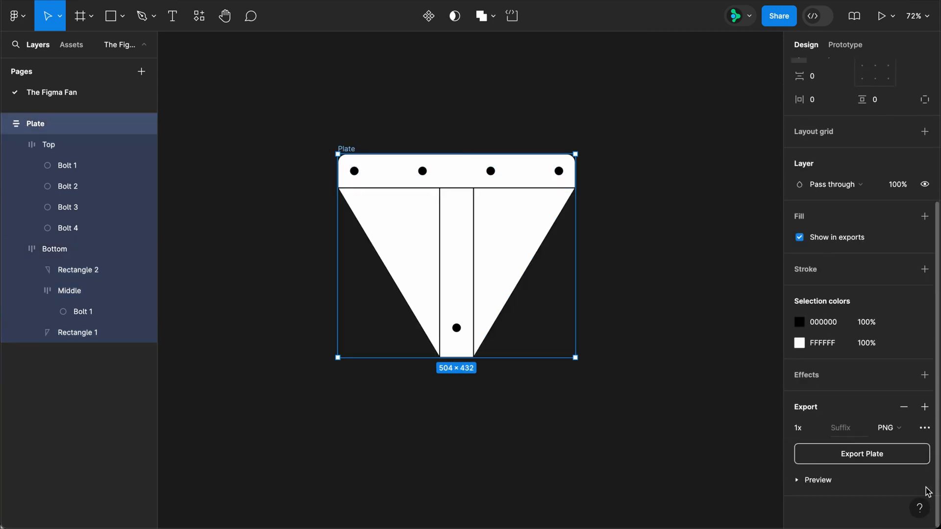
pyautogui.click(895, 431)
pyautogui.click(899, 474)
pyautogui.click(870, 457)
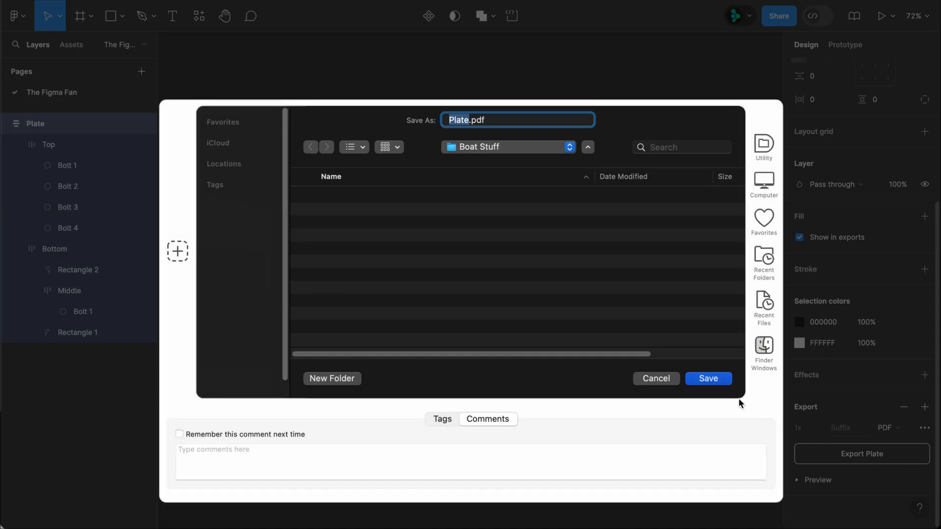
pyautogui.click(708, 379)
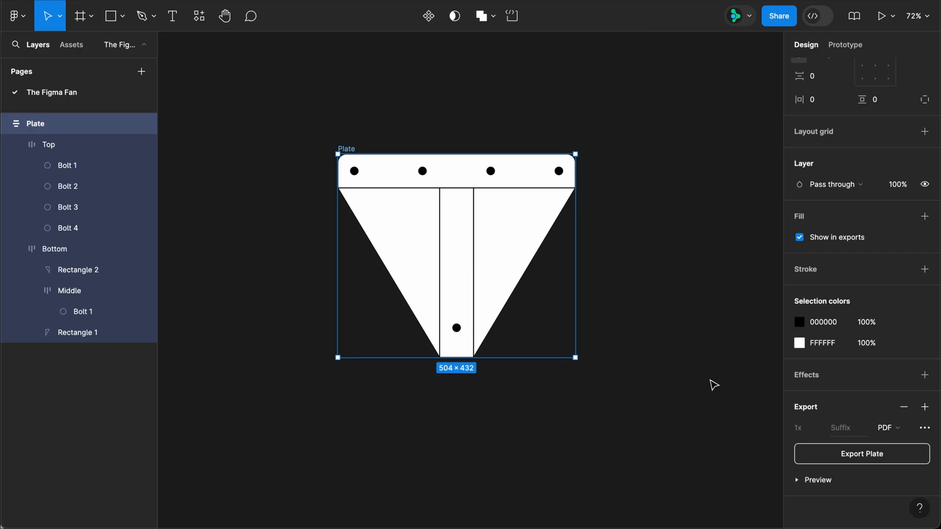
# - Switch to Finder and open Plate.pdf from the Boat Stuff folder
pyautogui.press('super+Tab')
pyautogui.doubleClick(380, 81)
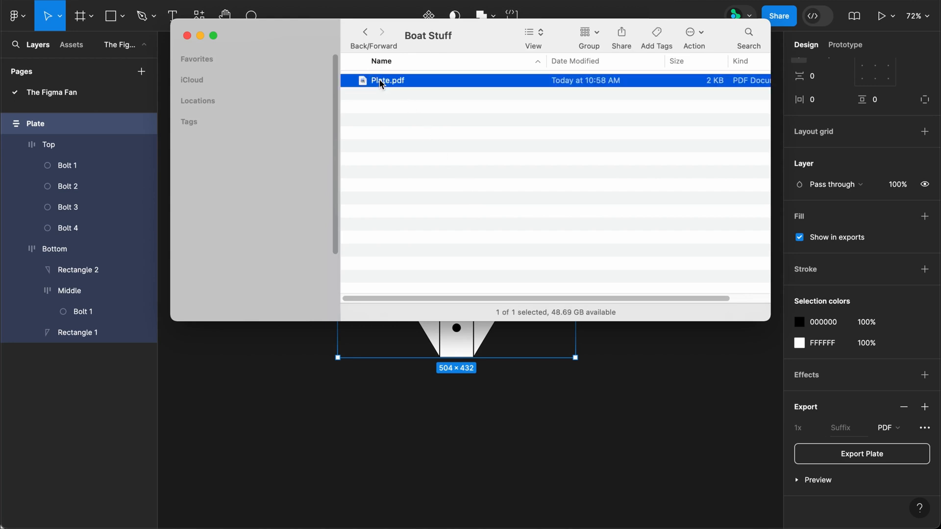